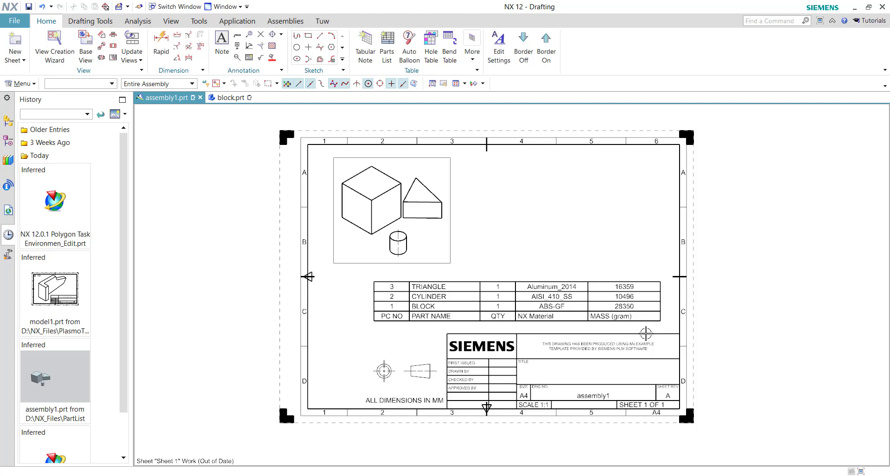
- Begin saving the parts list as a template, then cancel the save dialog
right_click(371, 279)
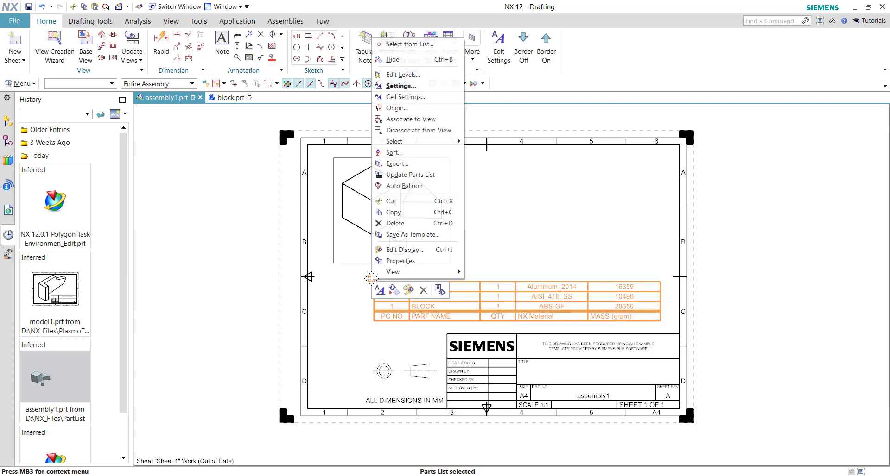
left_click(412, 235)
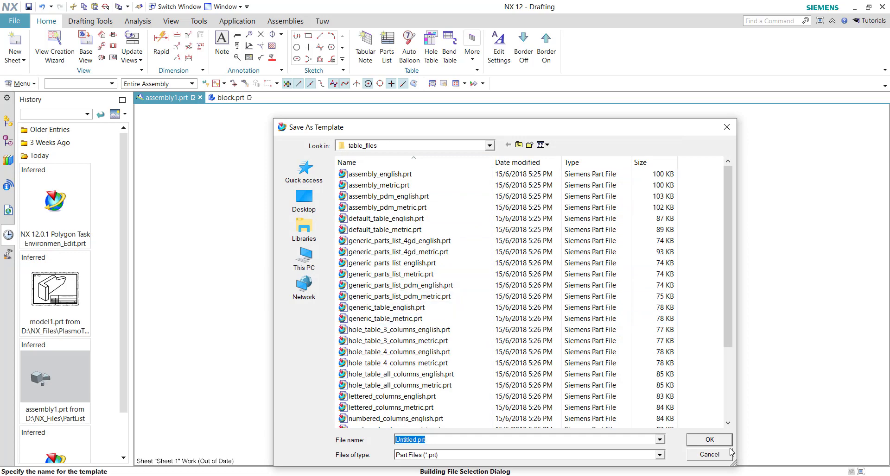
left_click(712, 457)
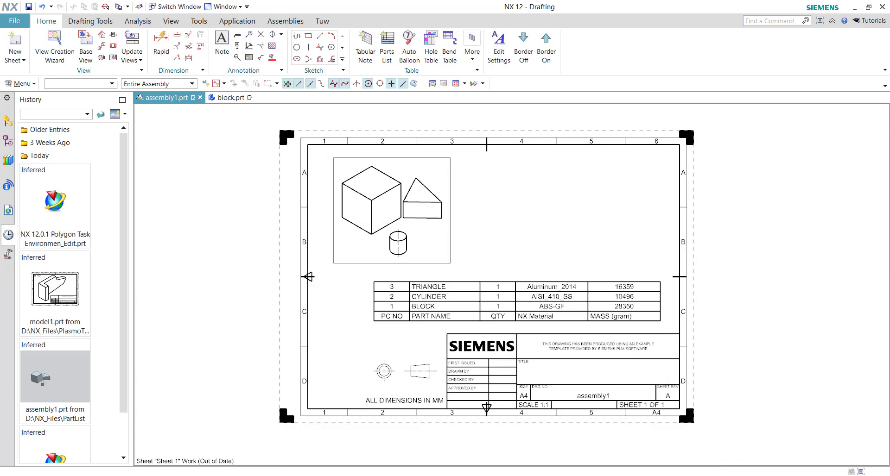
- Browse File Explorer to C:\Program Files\Siemens\NX 12.0\UGII
key("super+e")
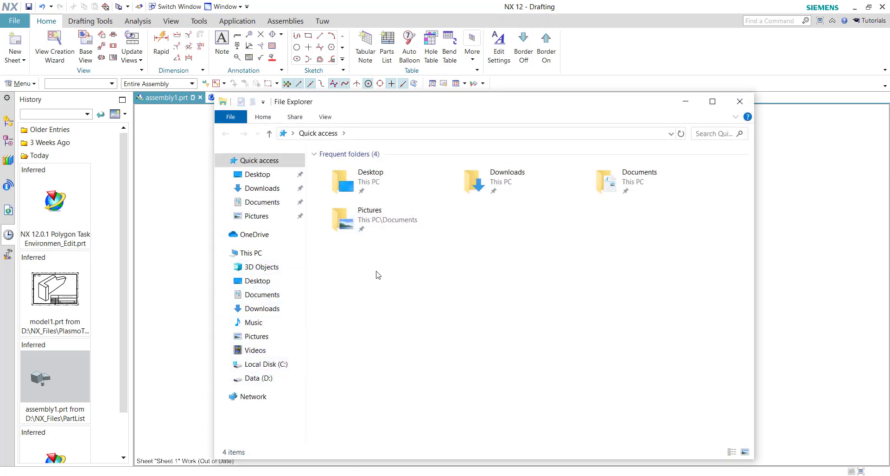
left_click(264, 365)
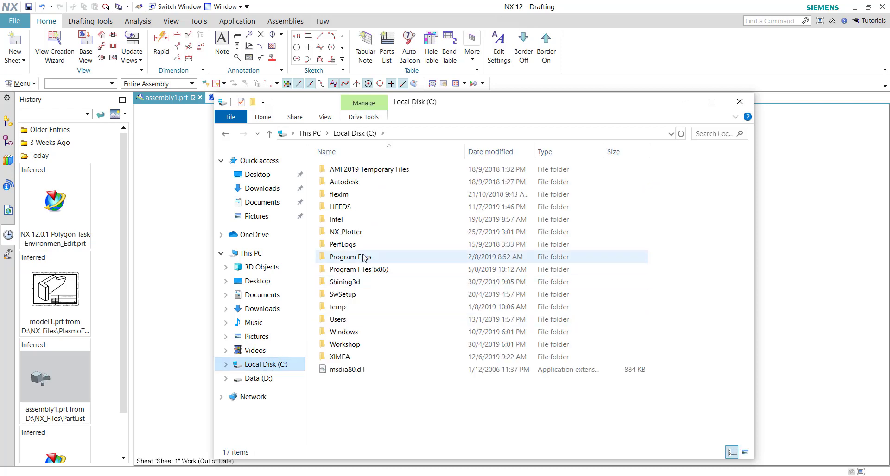
left_click(352, 258)
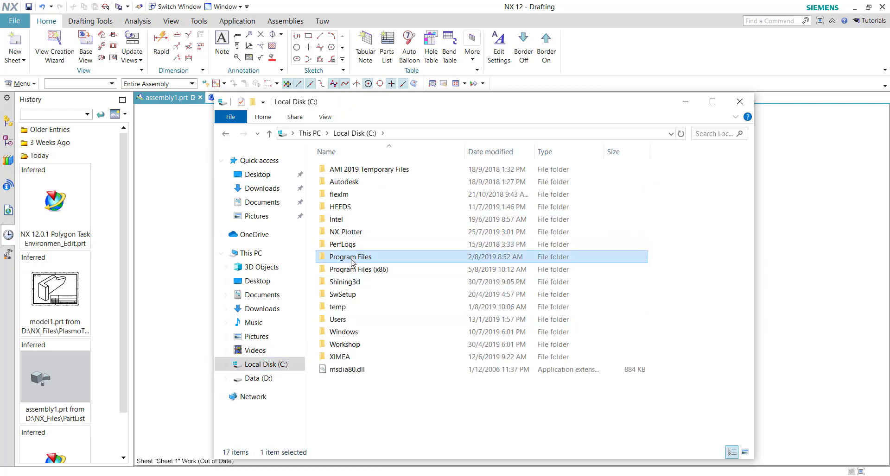
double_click(376, 258)
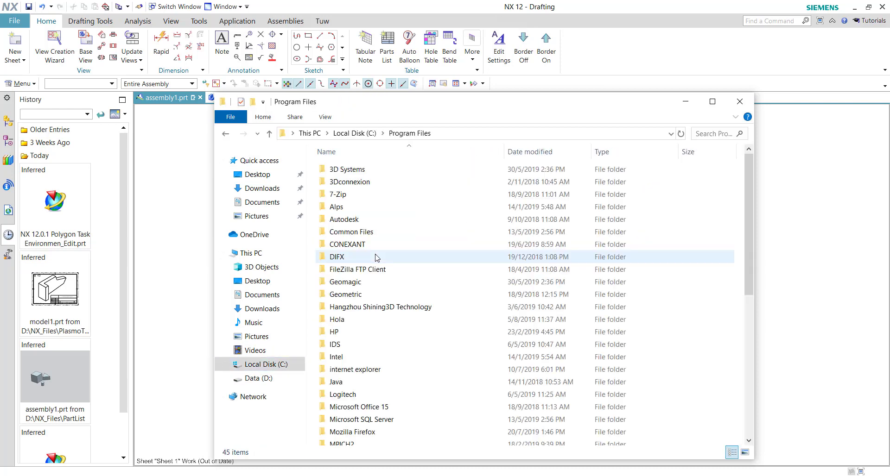
key("s")
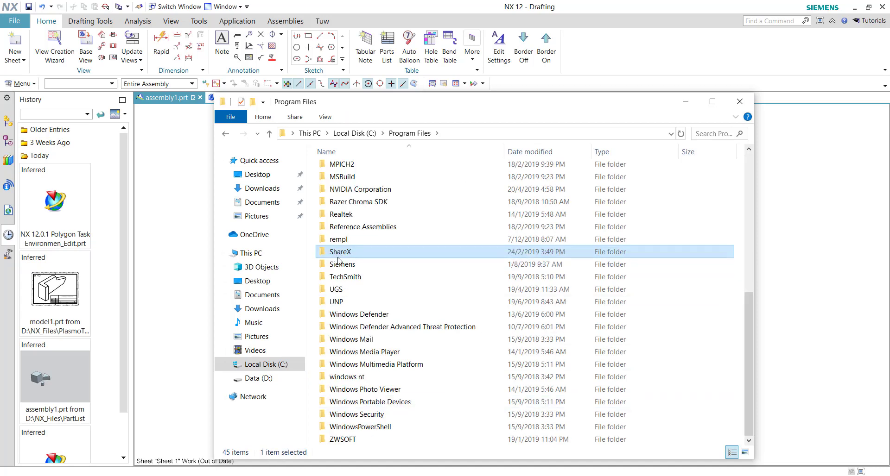
double_click(347, 265)
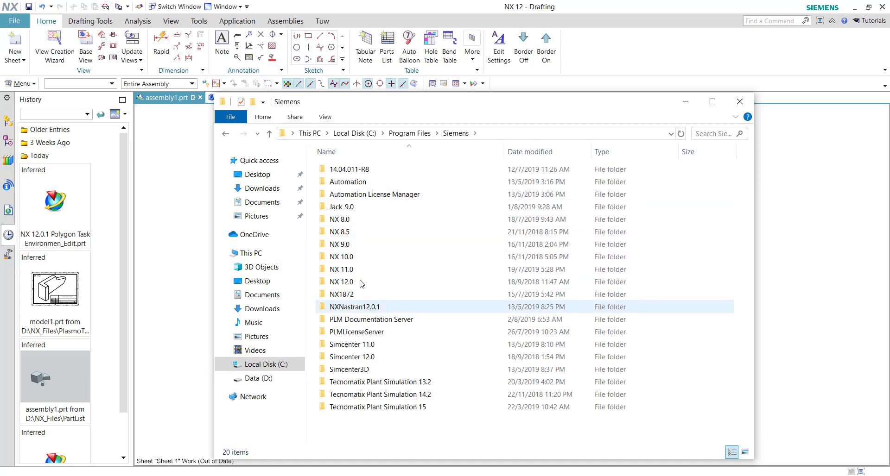
double_click(360, 282)
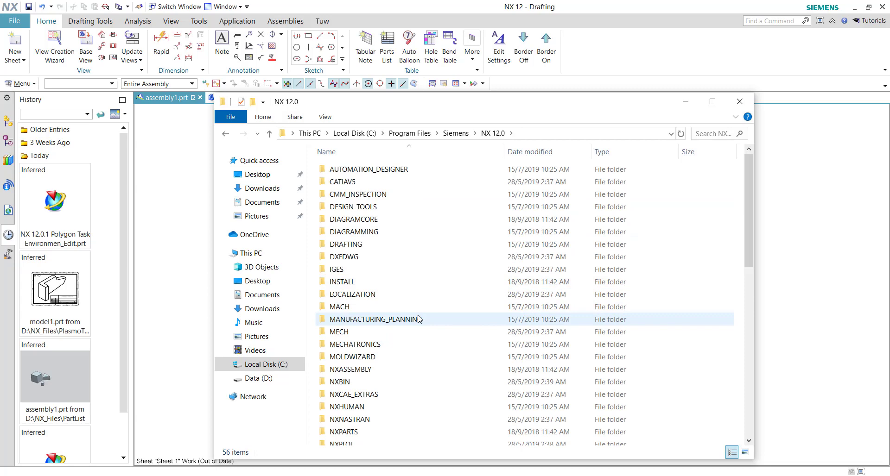
type("ugii")
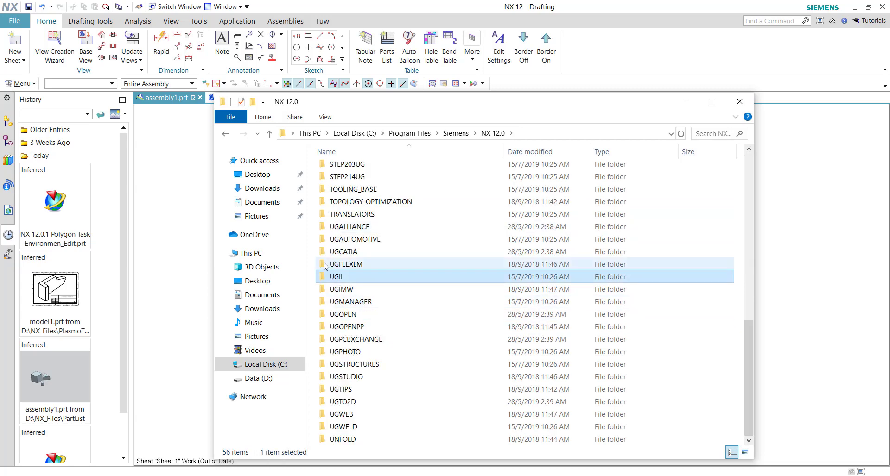
key("Return")
- Open the table_files folder and scroll through its 37 template files
scroll(378, 306, "down", 8)
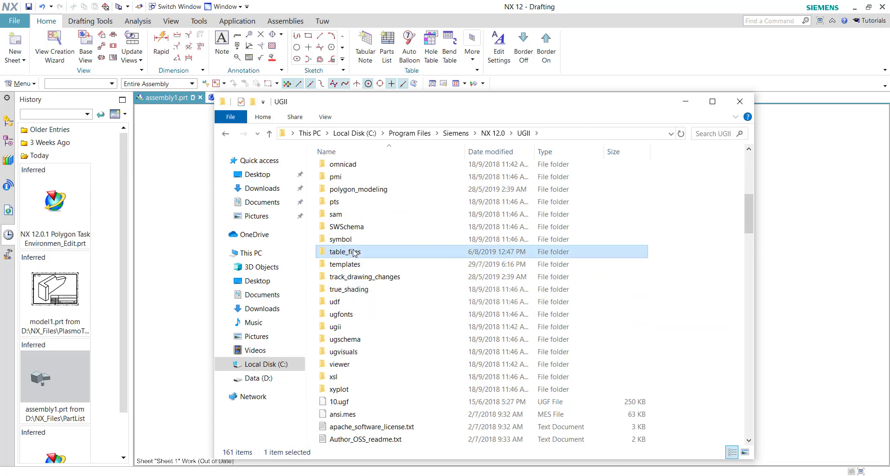
double_click(355, 252)
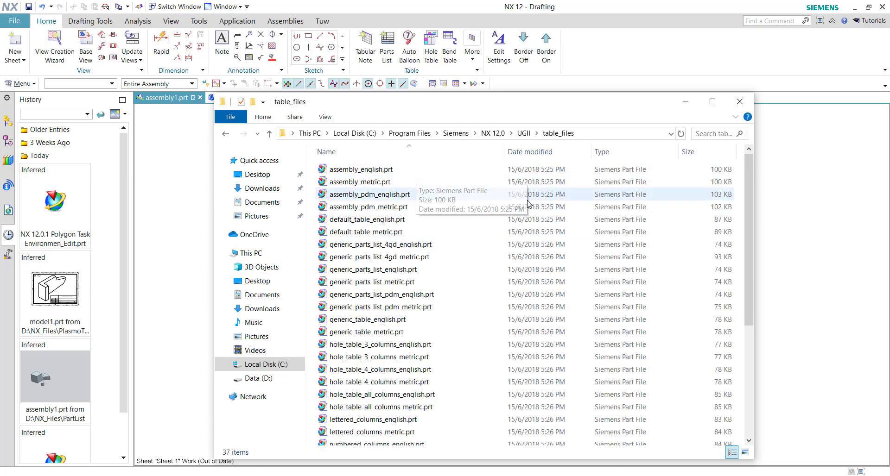
scroll(538, 321, "down", 5)
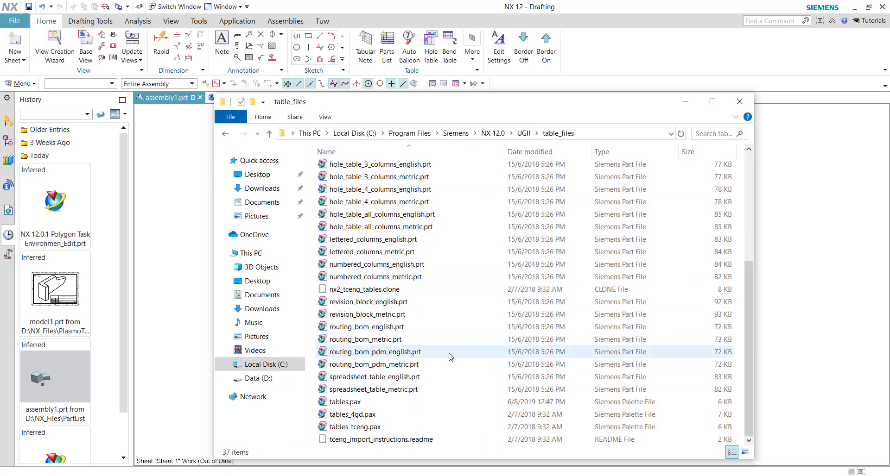
scroll(441, 345, "up", 5)
scroll(468, 264, "down", 5)
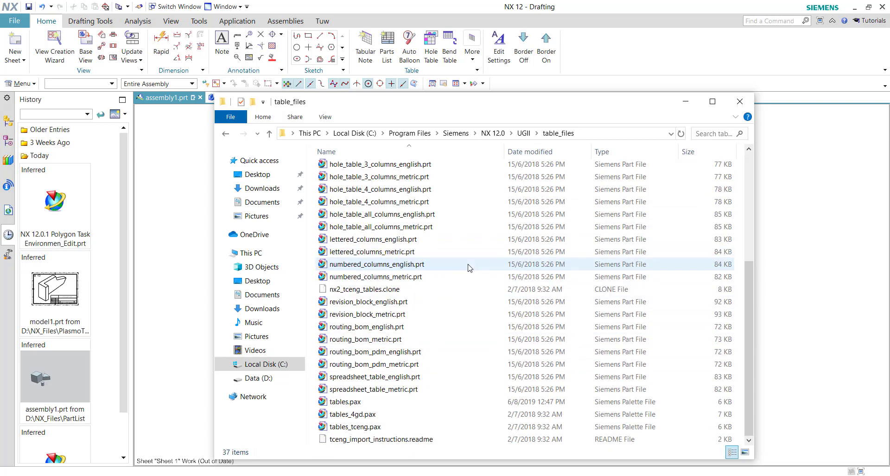
scroll(412, 241, "up", 5)
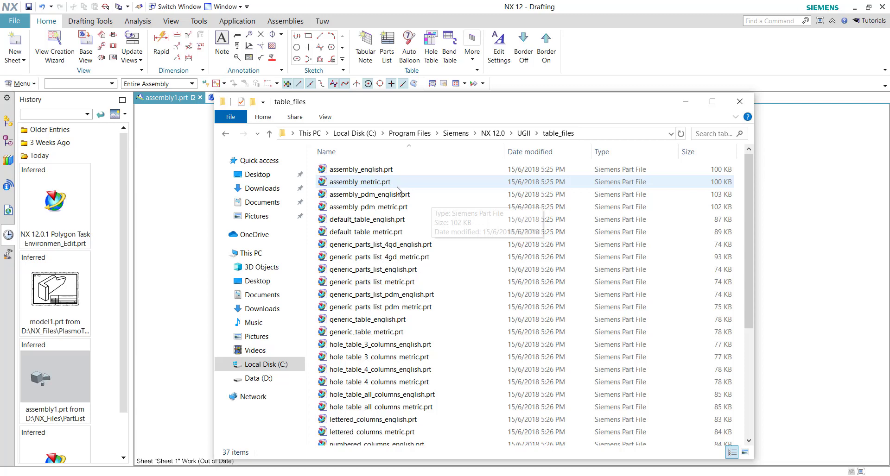
- Back in NX, start Save As Template on the parts list table
left_click(600, 60)
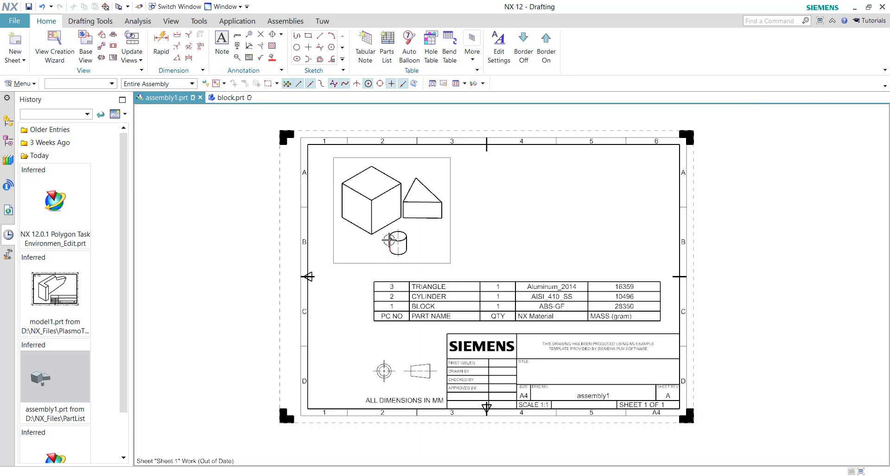
left_click(373, 278)
right_click(374, 278)
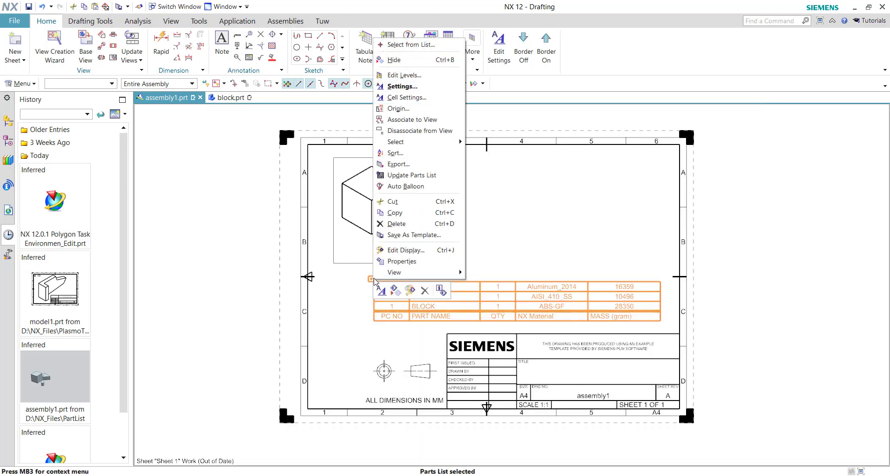
left_click(438, 236)
- Keep table_files as location, name the template Tuw_Partslist, and confirm
left_click(489, 147)
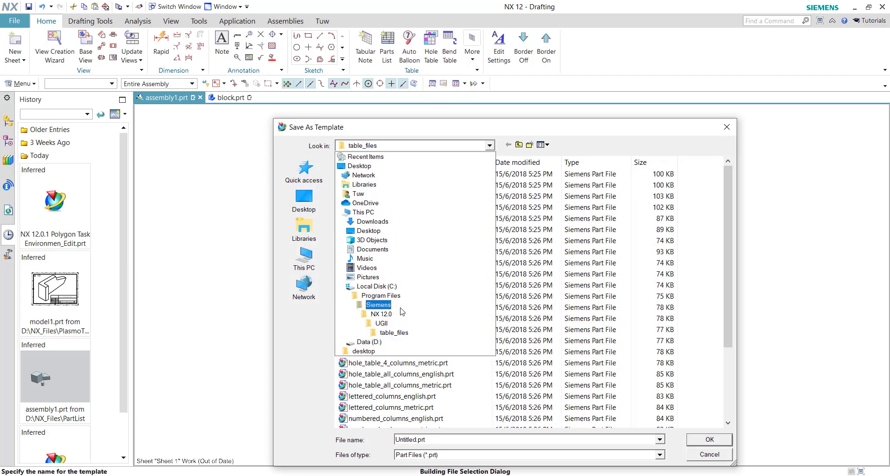
left_click(396, 332)
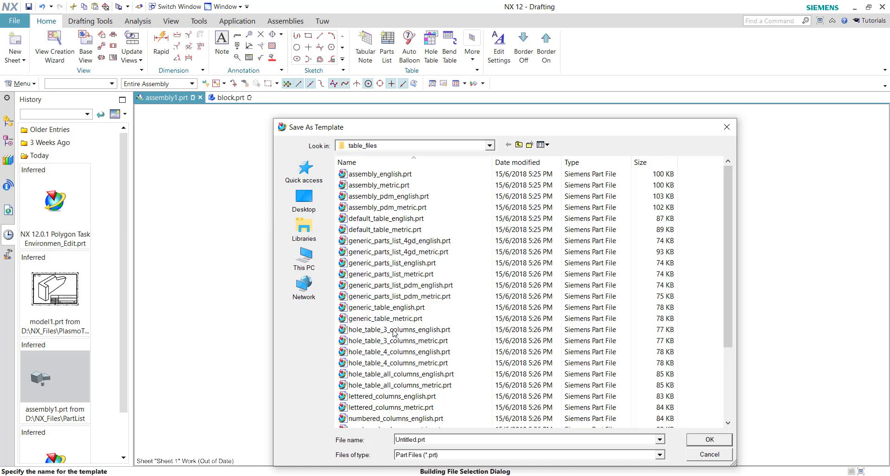
left_click(364, 443)
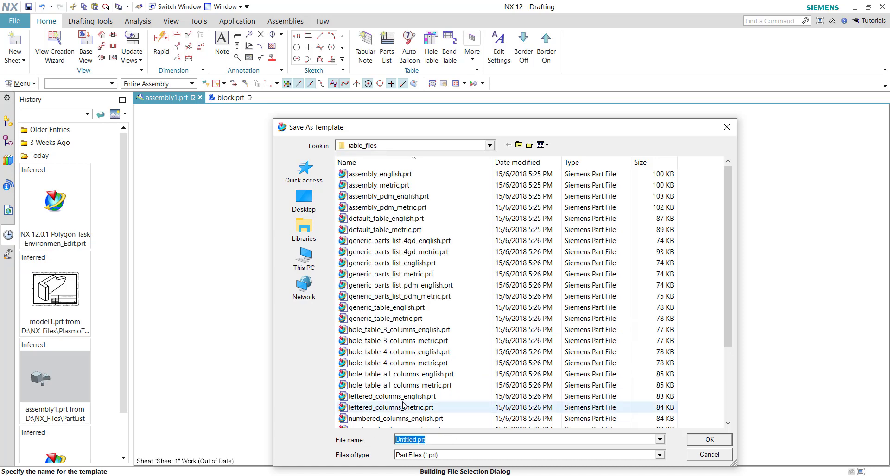
type("Tuw_Partslist")
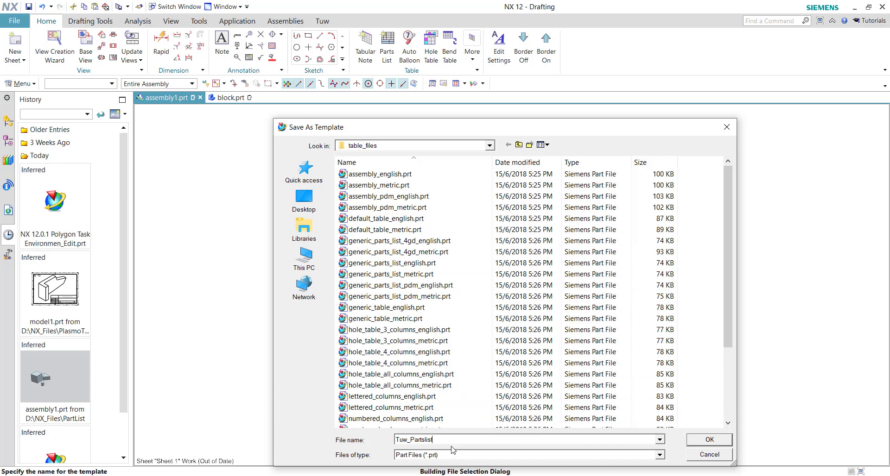
double_click(418, 440)
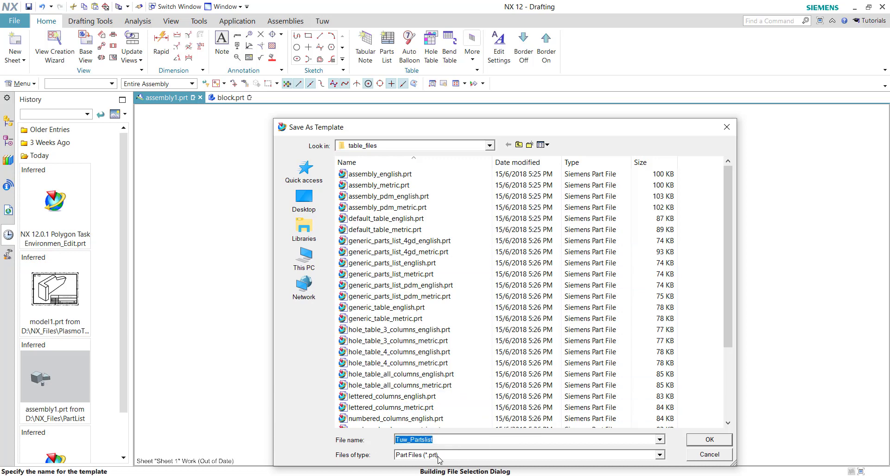
left_click_drag(542, 127, 510, 78)
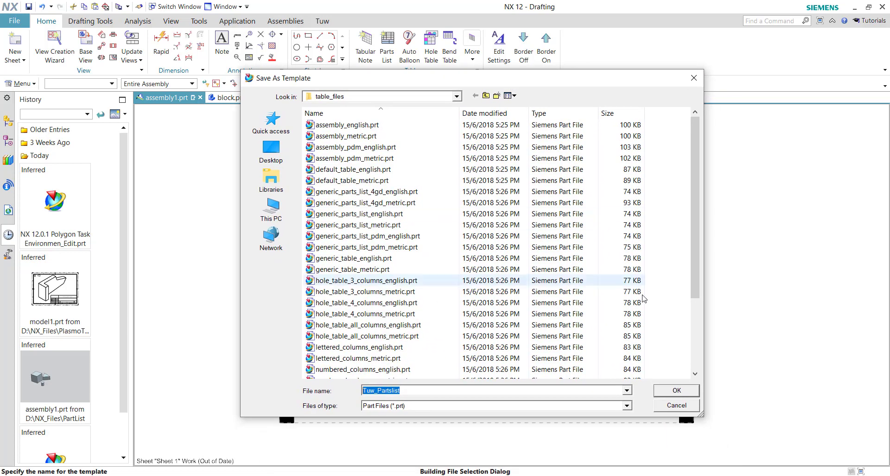
left_click(667, 392)
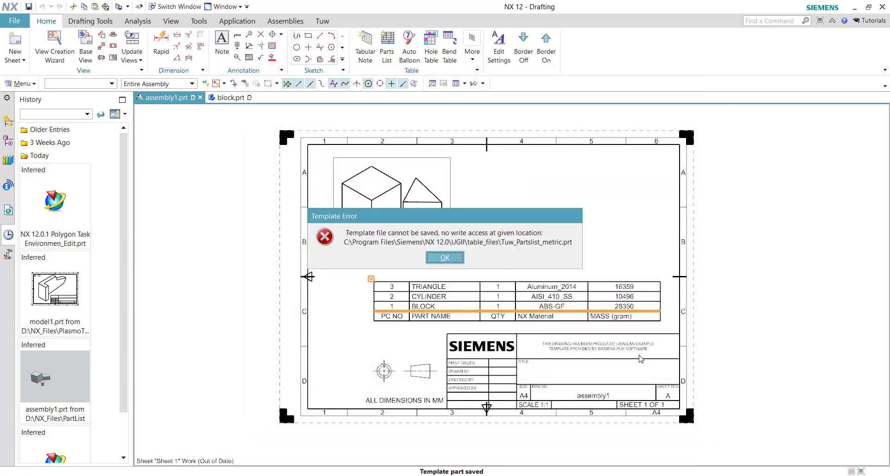
- Move the write-access Template Error message aside, then dismiss it with OK
left_click_drag(472, 220, 493, 216)
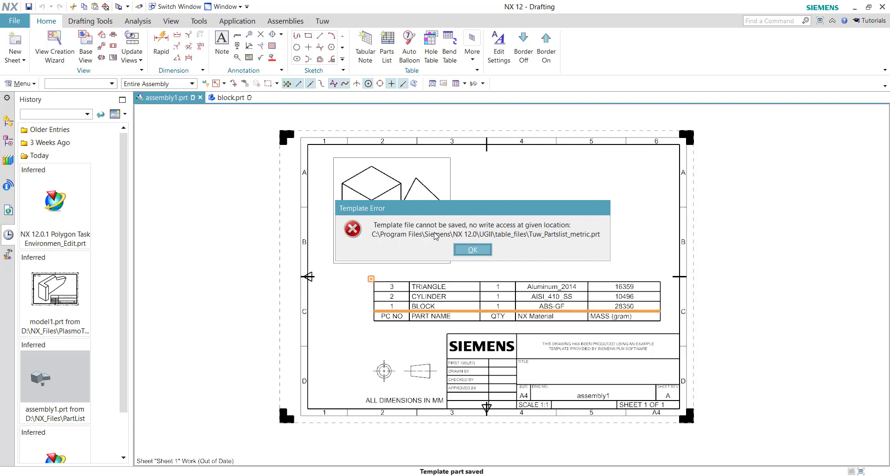
left_click_drag(413, 216, 409, 227)
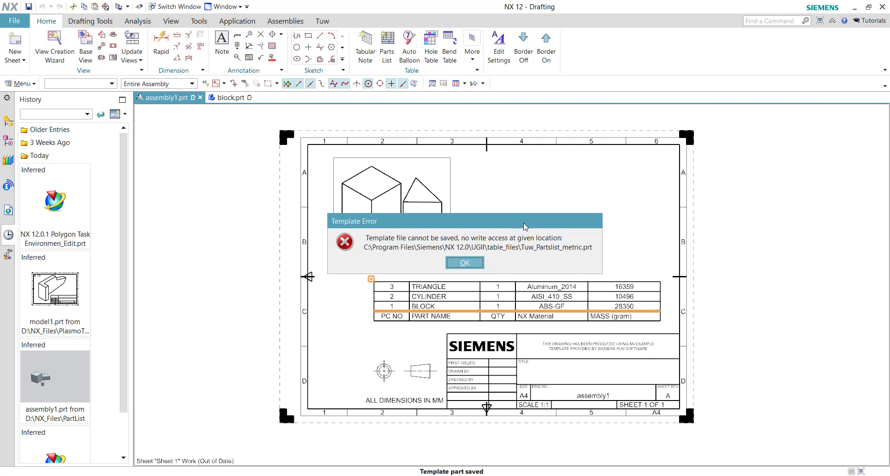
left_click_drag(524, 224, 541, 219)
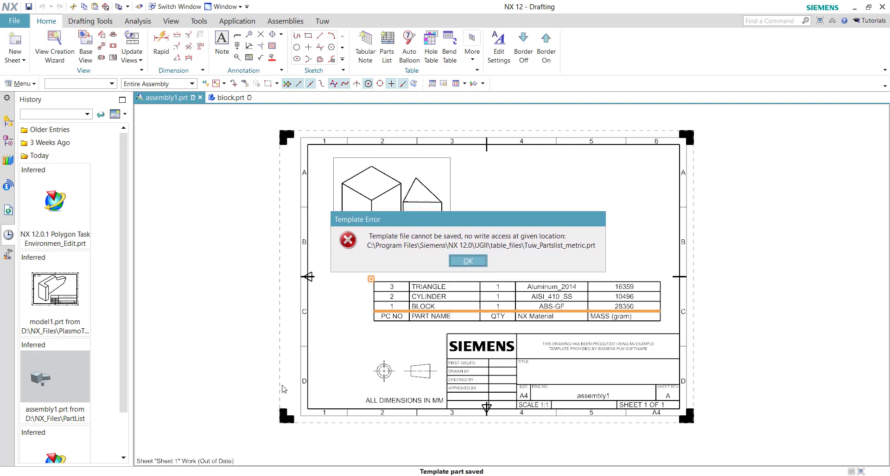
left_click(468, 263)
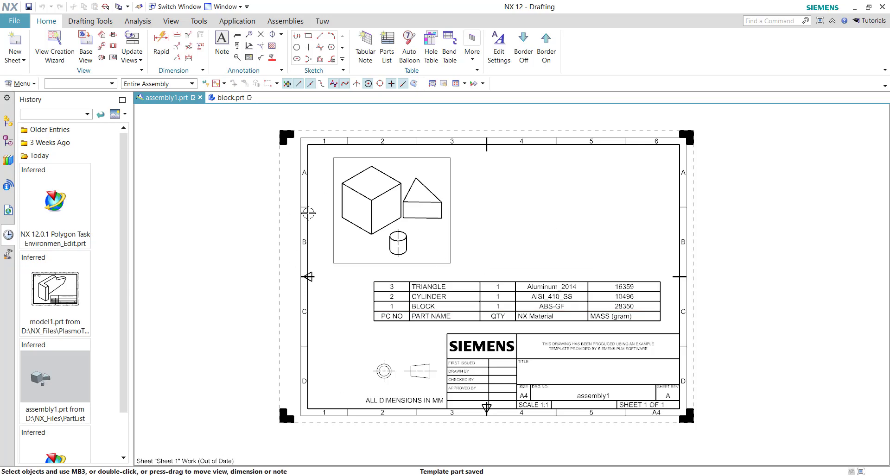
- Open the Security tab of the table_files folder's Properties in UGII
key("alt+Tab")
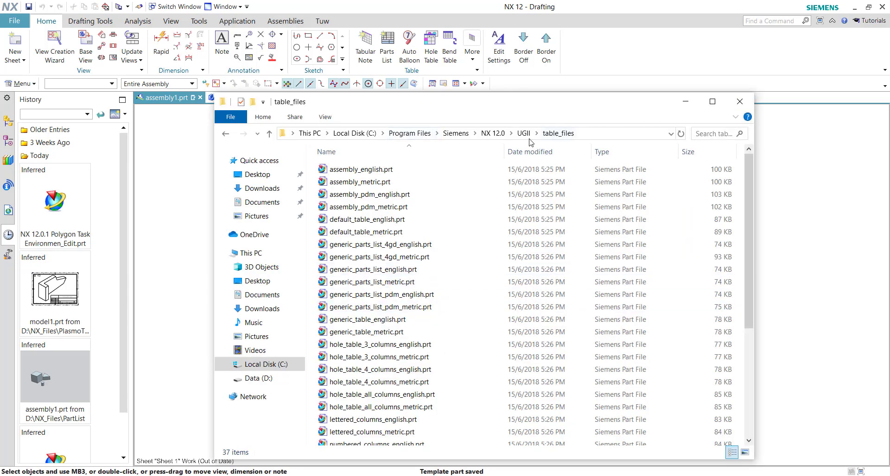
left_click(524, 133)
scroll(349, 227, "down", 7)
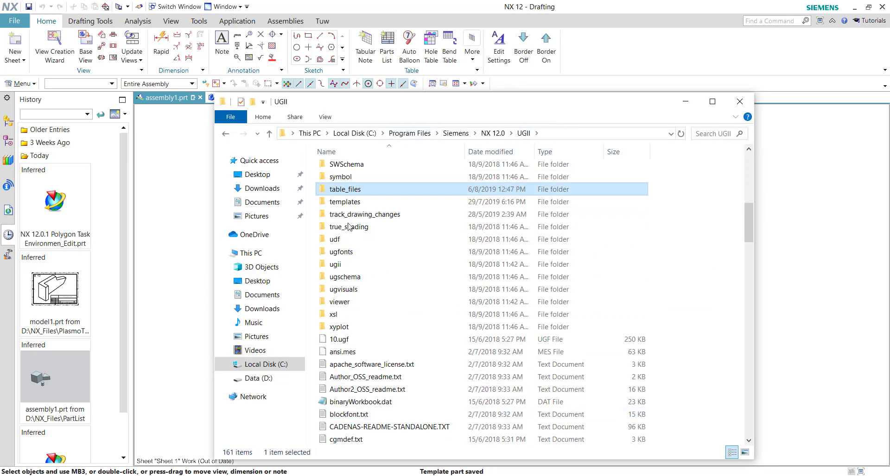
scroll(349, 227, "up", 3)
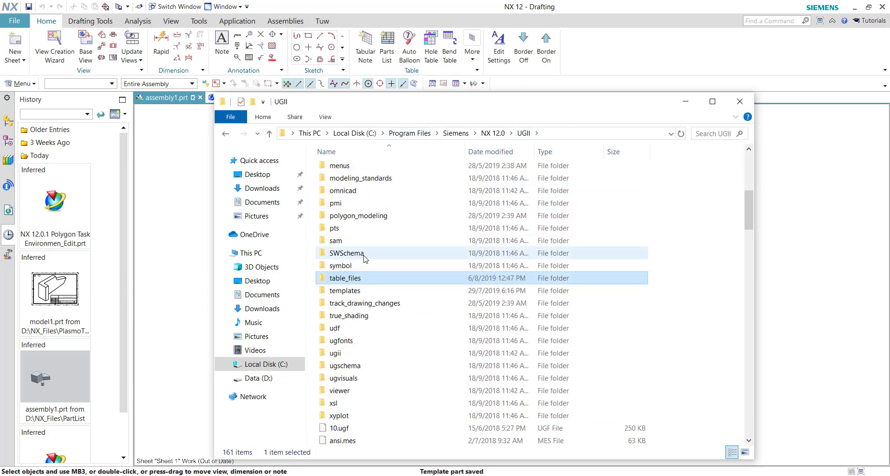
right_click(357, 281)
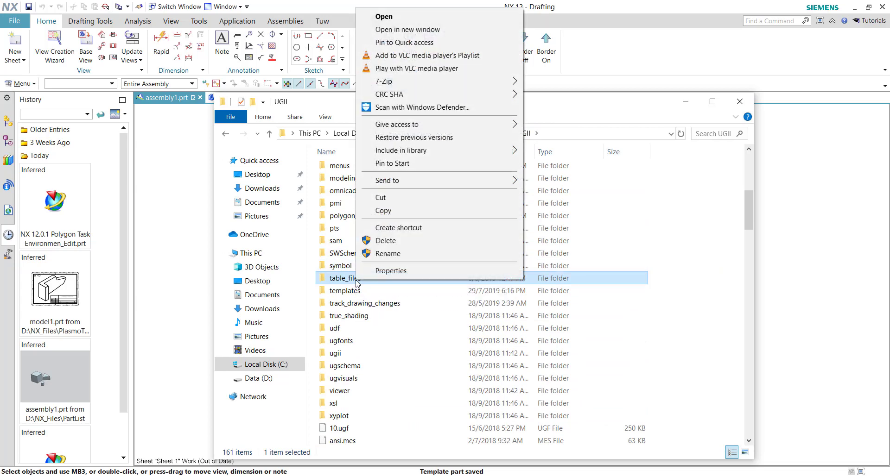
left_click(387, 270)
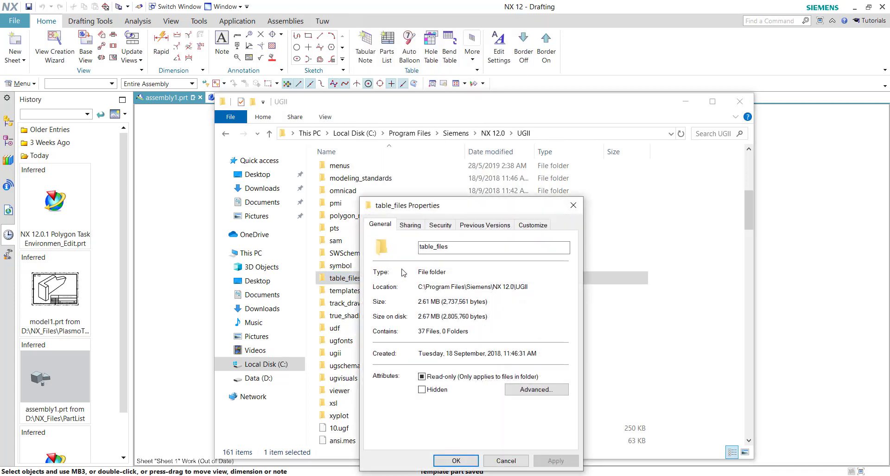
left_click_drag(450, 214, 440, 173)
left_click(430, 184)
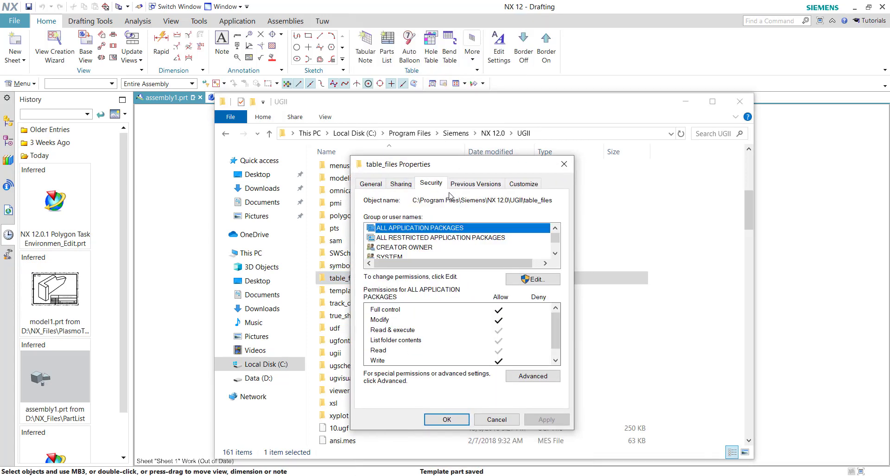
- Allow Full control for the Users group and close both permission windows
left_click(524, 281)
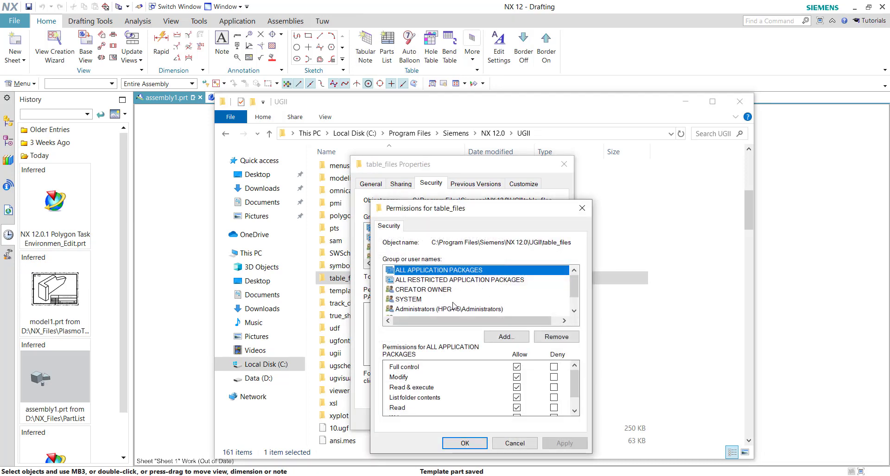
scroll(453, 306, "down", 1)
left_click(436, 300)
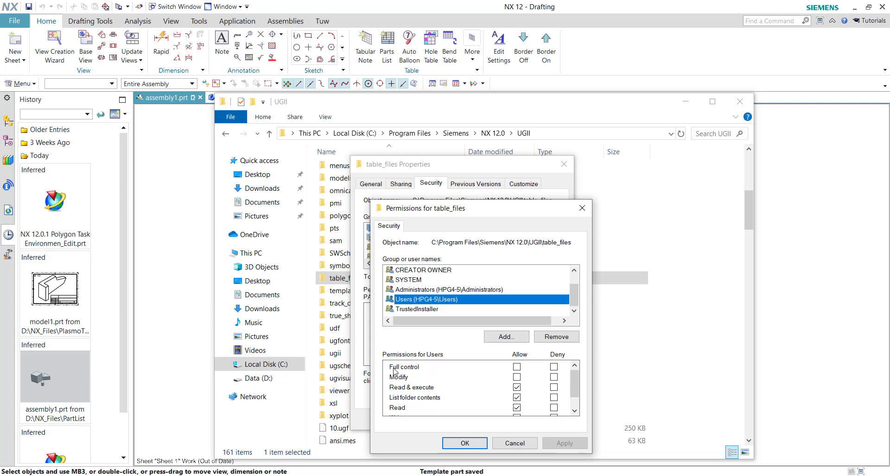
left_click(517, 367)
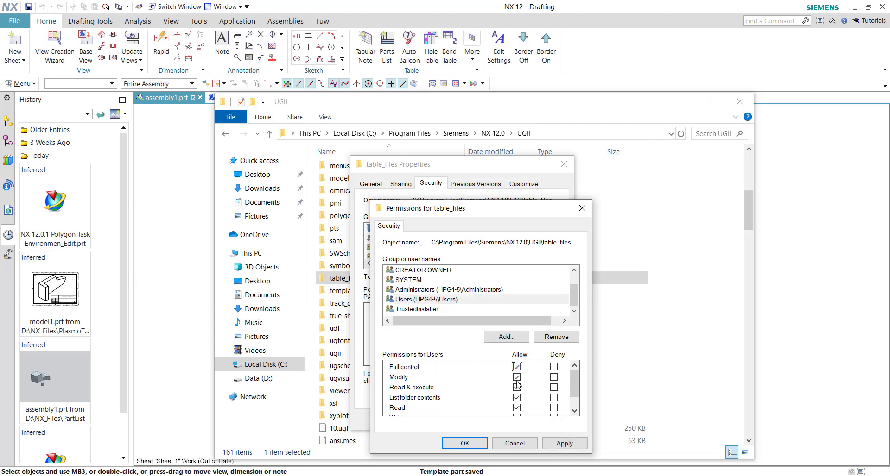
scroll(514, 385, "down", 1)
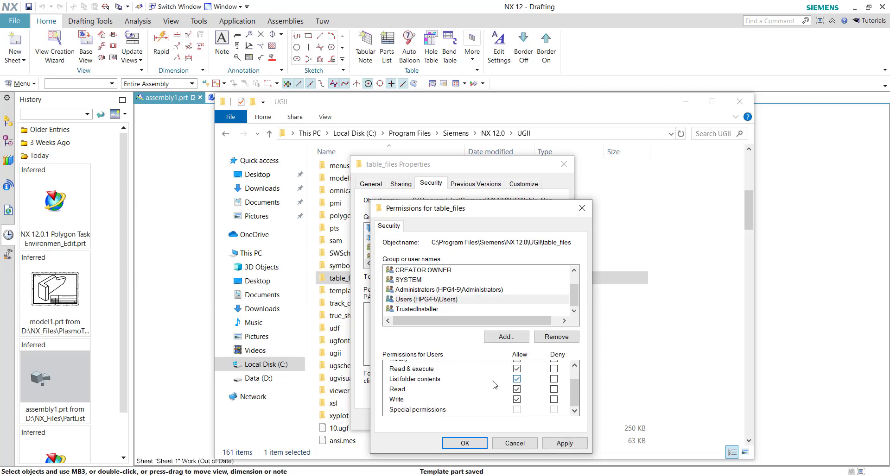
left_click(461, 442)
left_click(440, 423)
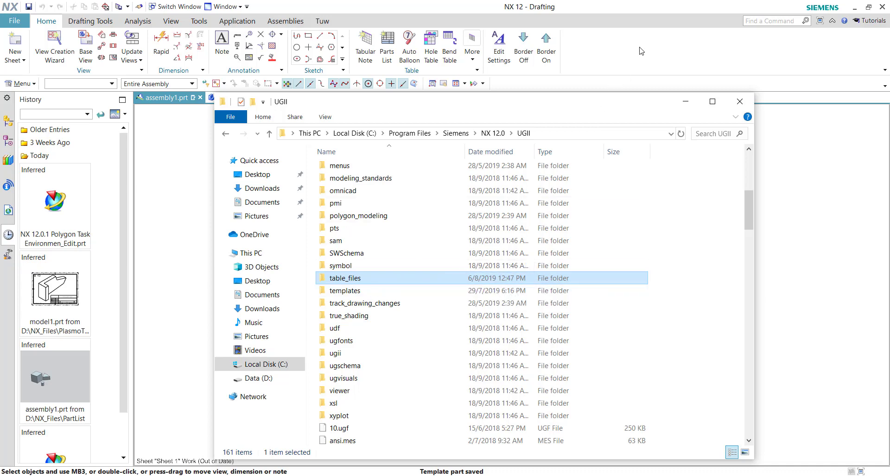
- Save the NX parts list as table template 'Tuw' in table_files
left_click(628, 71)
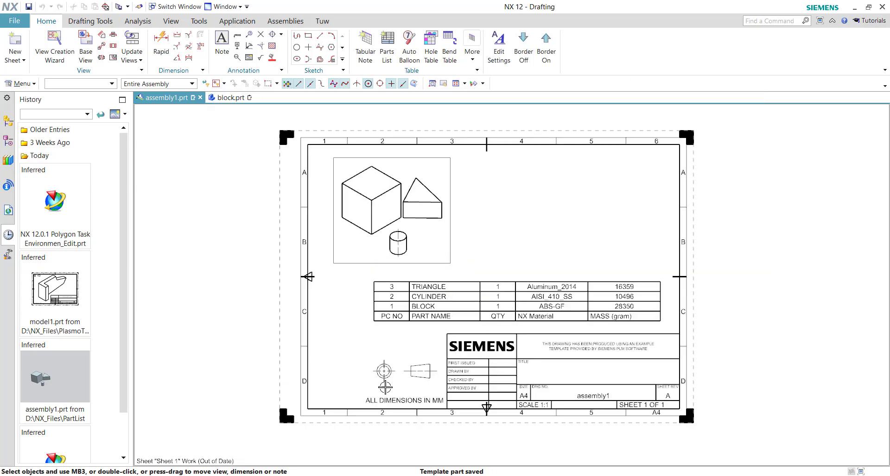
right_click(370, 279)
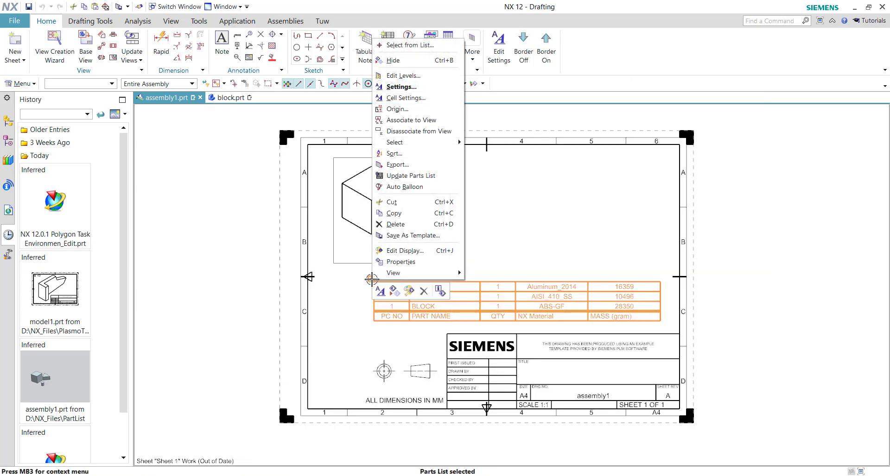
left_click(413, 236)
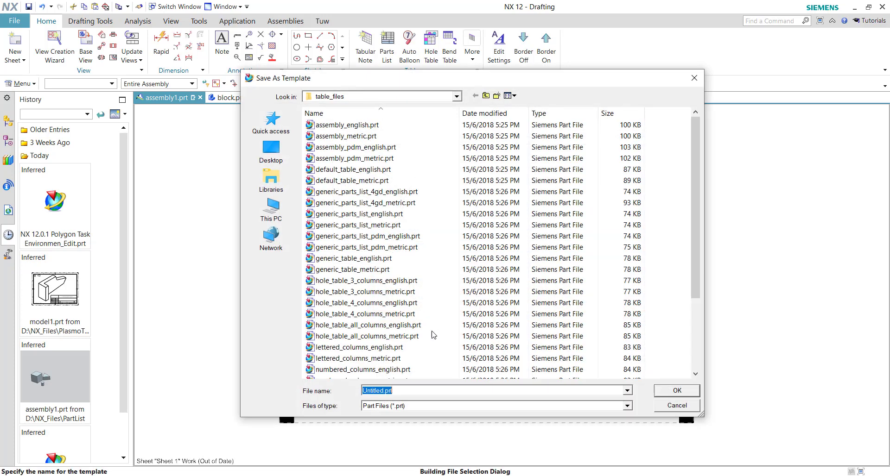
type("Tuw_Partslist_1")
left_click(677, 391)
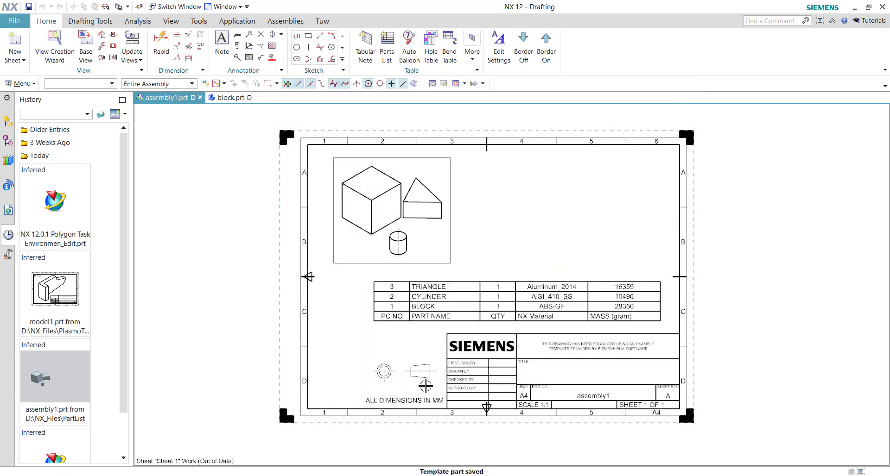
- Locate Tuw_Partslist_1_metric.prt (91 KB) in table_files, then return to the NX drawing
key("alt+Tab")
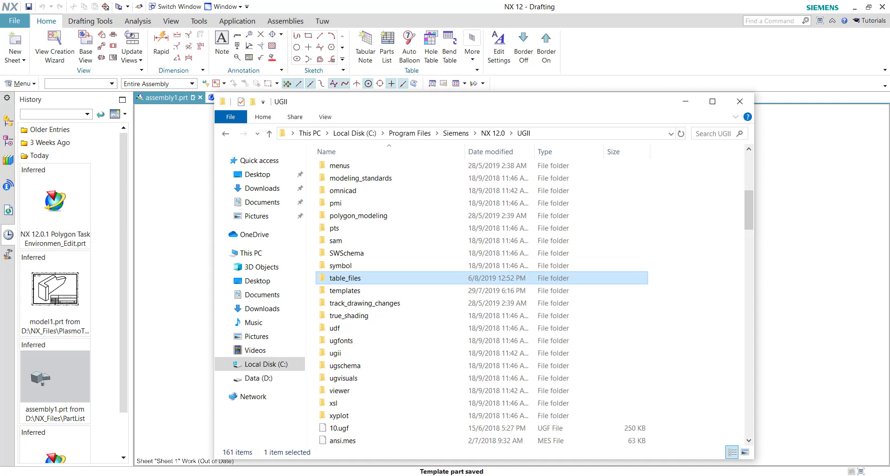
double_click(352, 279)
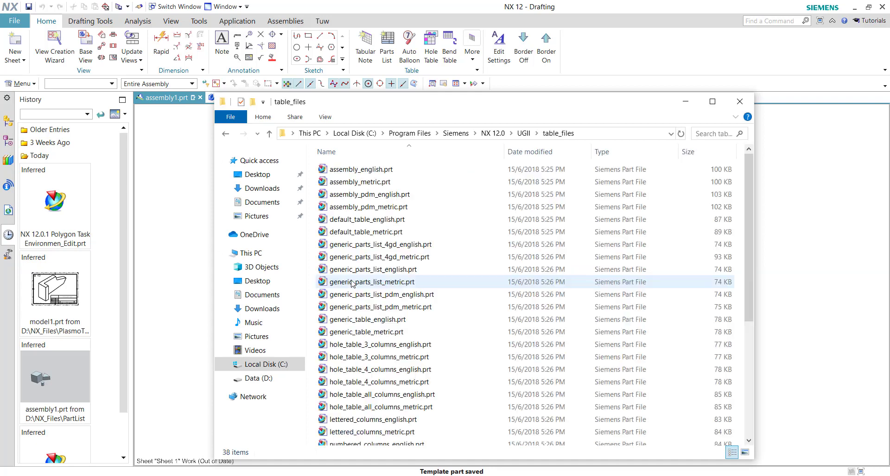
scroll(426, 269, "down", 5)
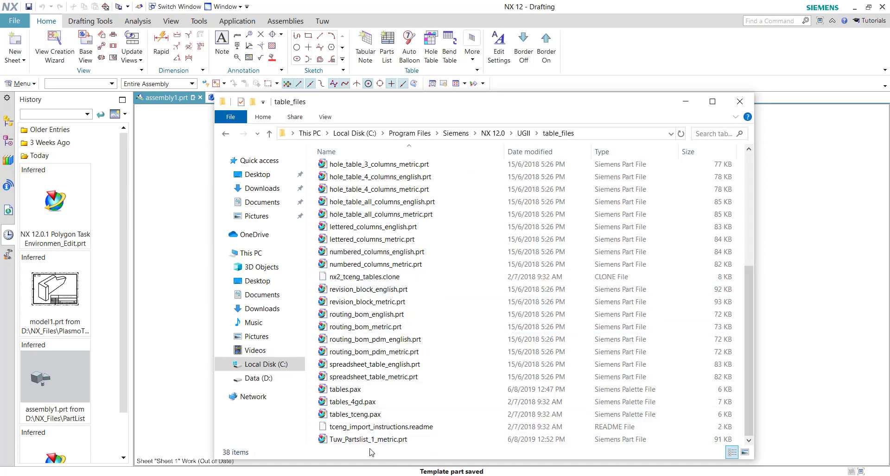
left_click(371, 442)
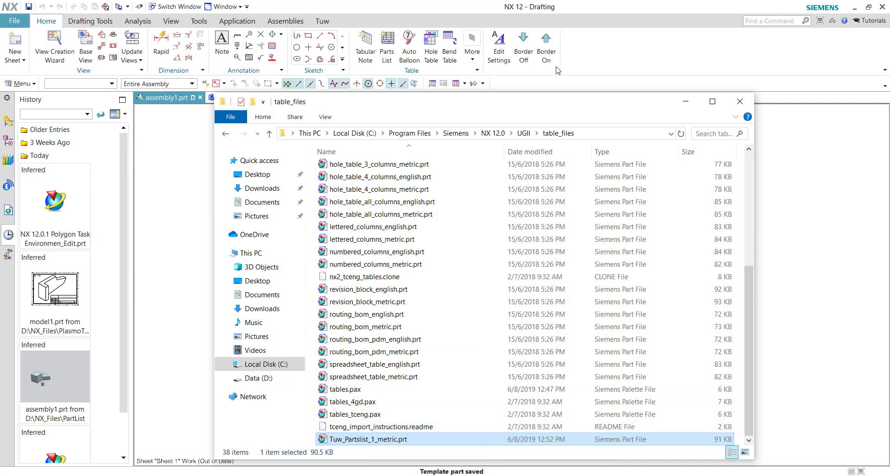
left_click(586, 65)
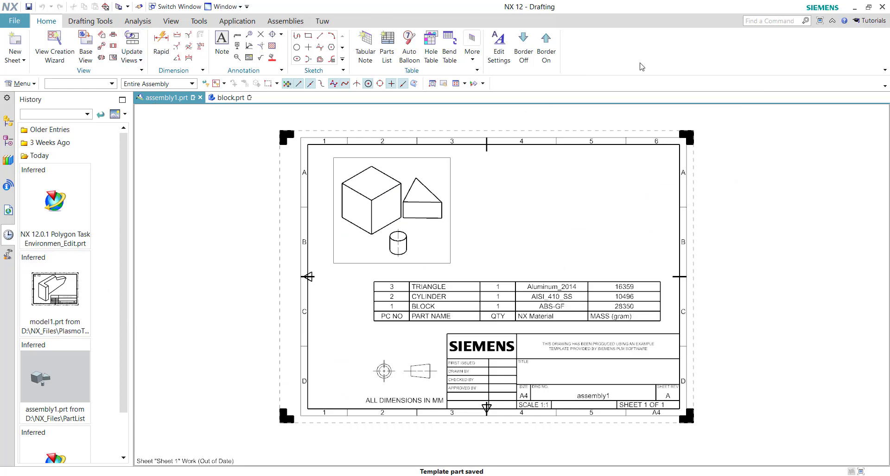
- Bring up the Palettes management dialog from the resource bar options
left_click(27, 84)
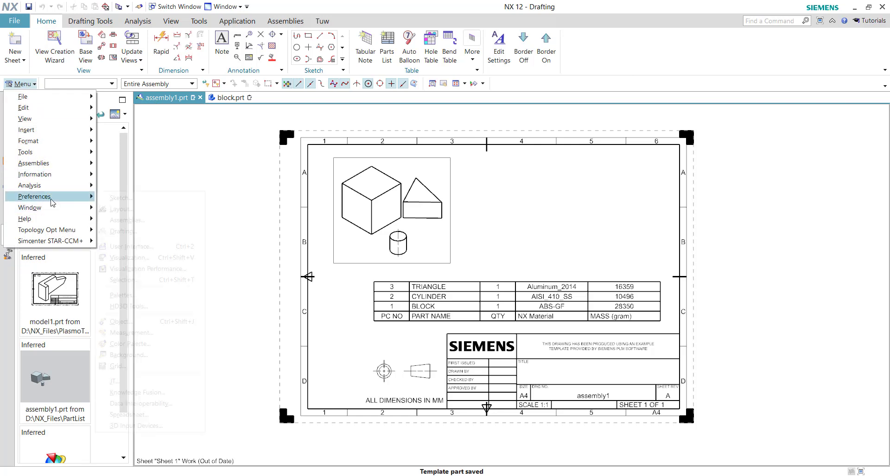
mouse_move(52, 197)
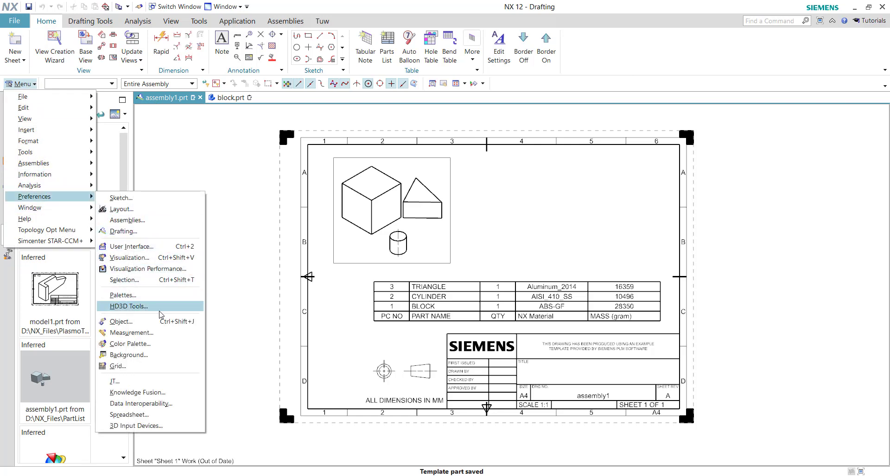
left_click(159, 296)
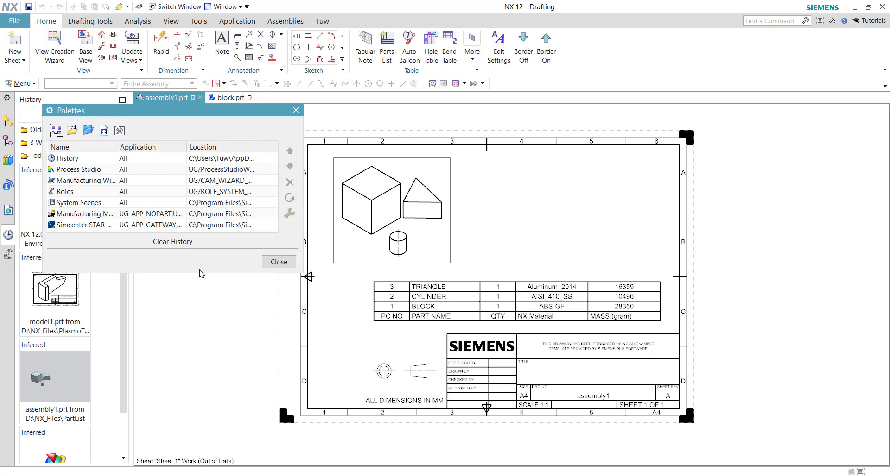
- Load tables.pax from table_files as a palette, then close the Palettes list
left_click(72, 131)
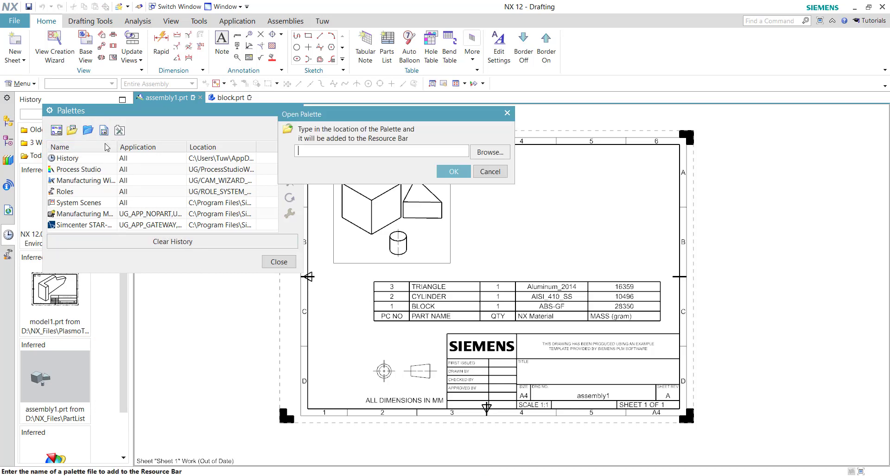
left_click(491, 154)
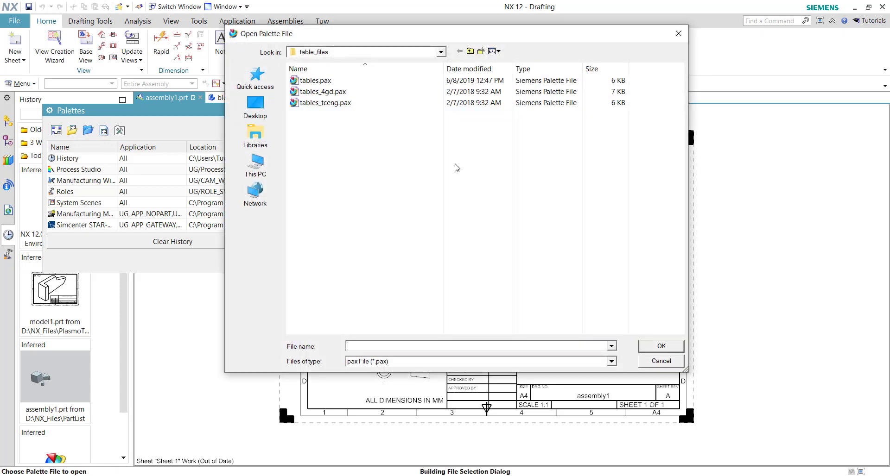
left_click(441, 52)
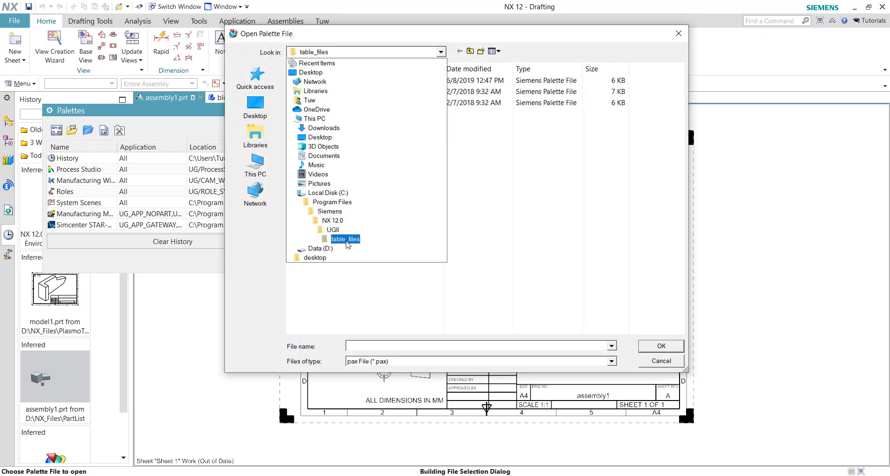
left_click(347, 240)
left_click(315, 81)
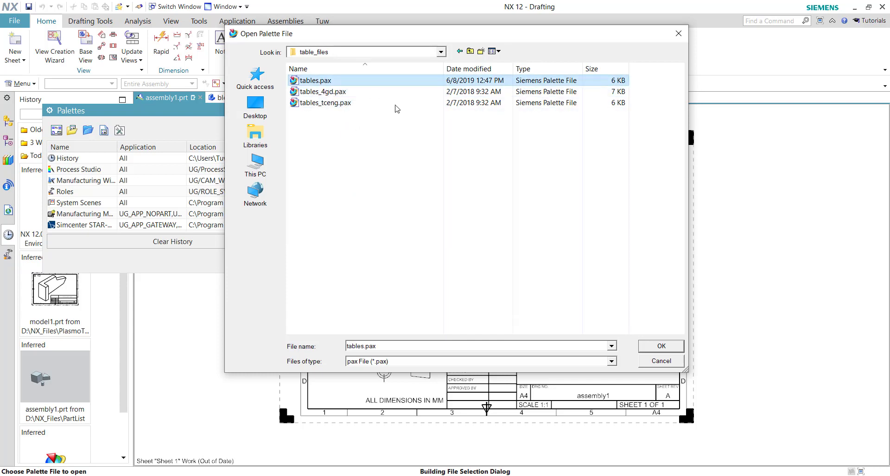
left_click(653, 350)
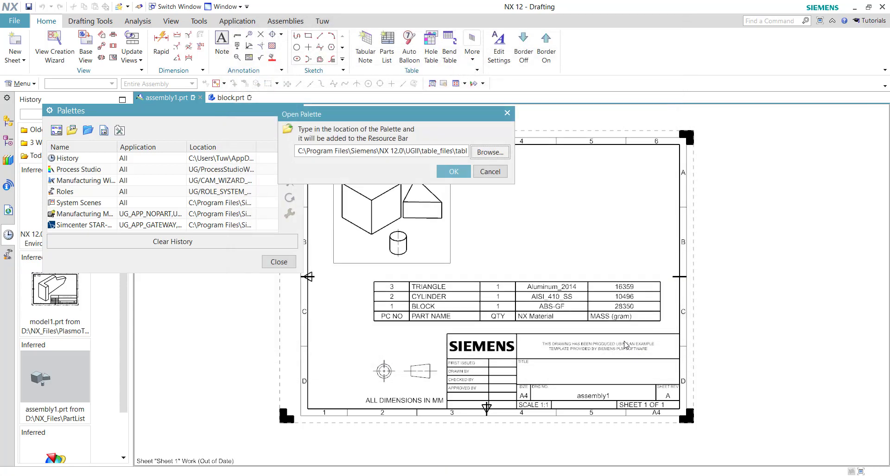
left_click(444, 173)
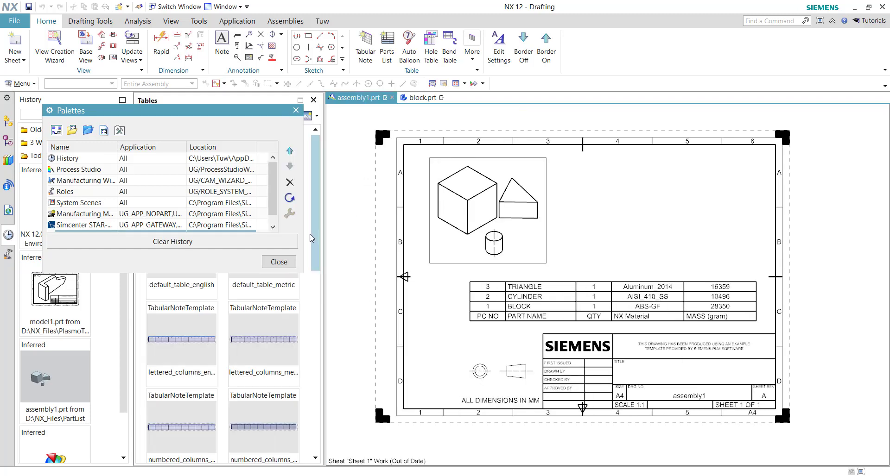
left_click(279, 262)
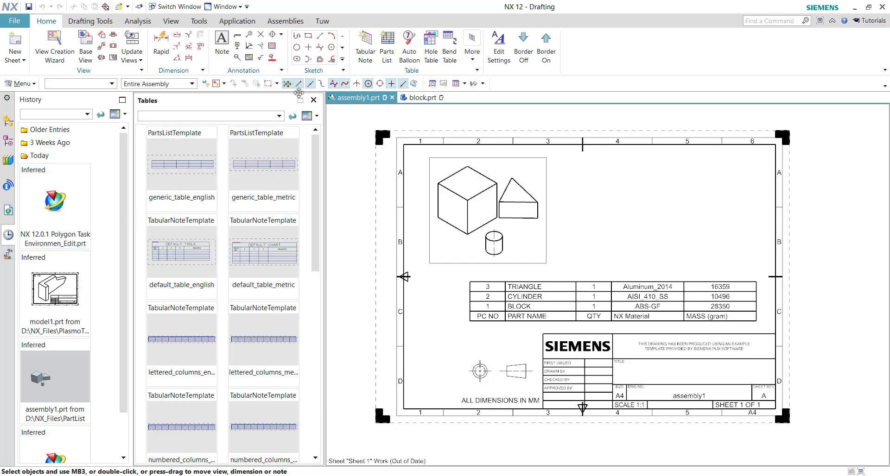
- Show the Tables palette in the resource bar, widened to three columns
left_click(314, 100)
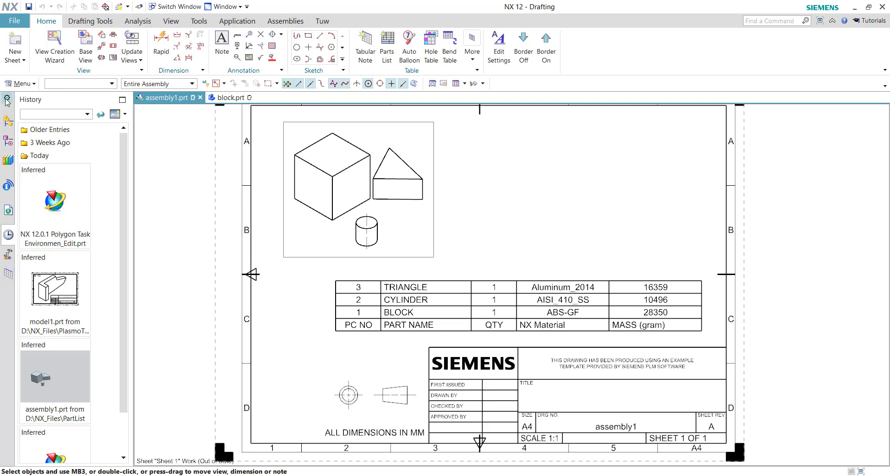
left_click(8, 275)
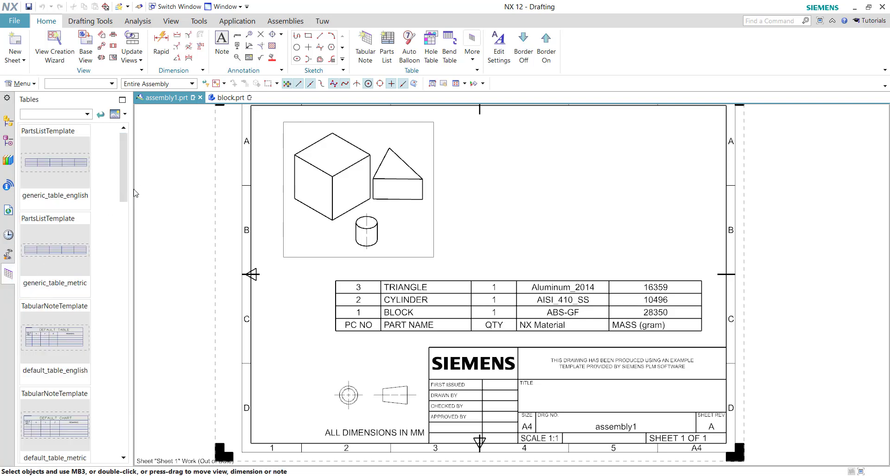
left_click_drag(130, 190, 241, 190)
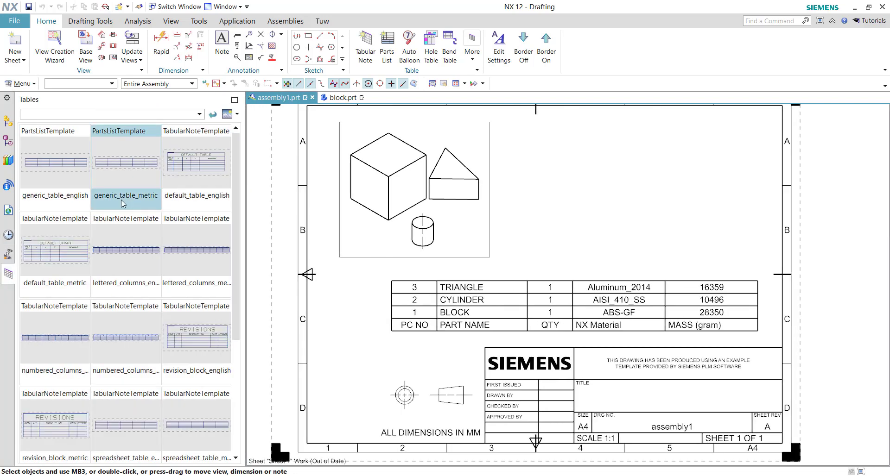
scroll(138, 204, "down", 3)
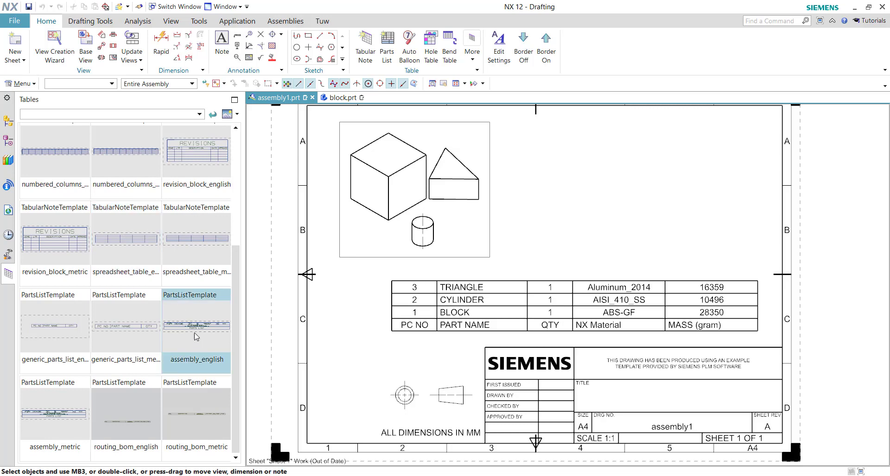
scroll(167, 244, "up", 3)
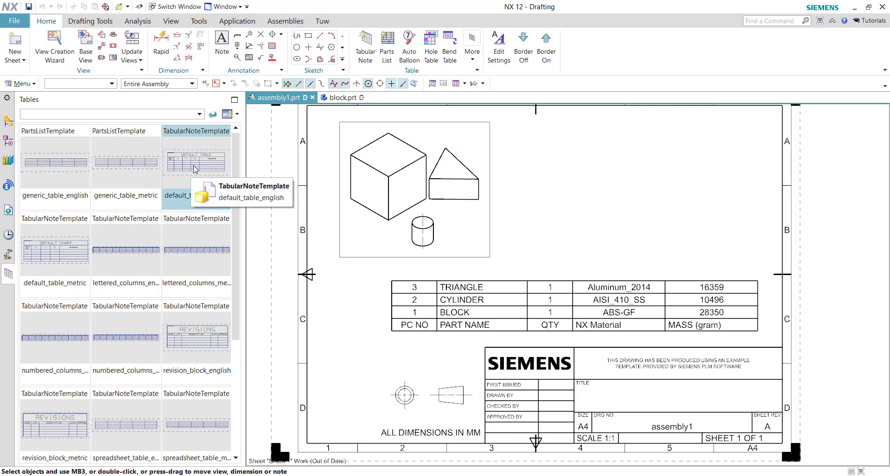
- Test-place default_table_english (units error) and generic_table_metric, then delete the test note
left_click_drag(193, 173, 541, 168)
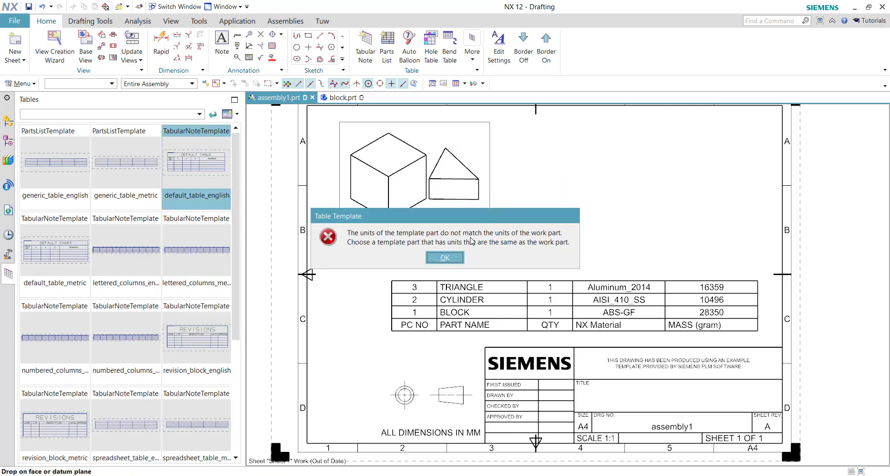
left_click(454, 258)
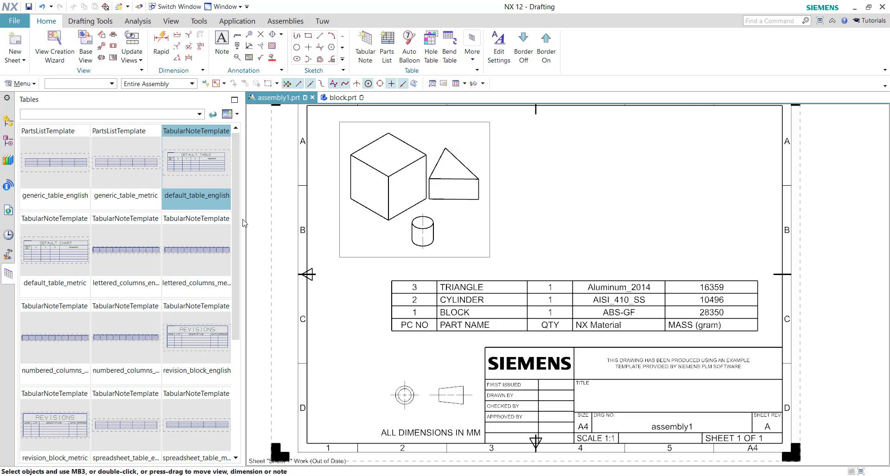
left_click_drag(124, 168, 510, 172)
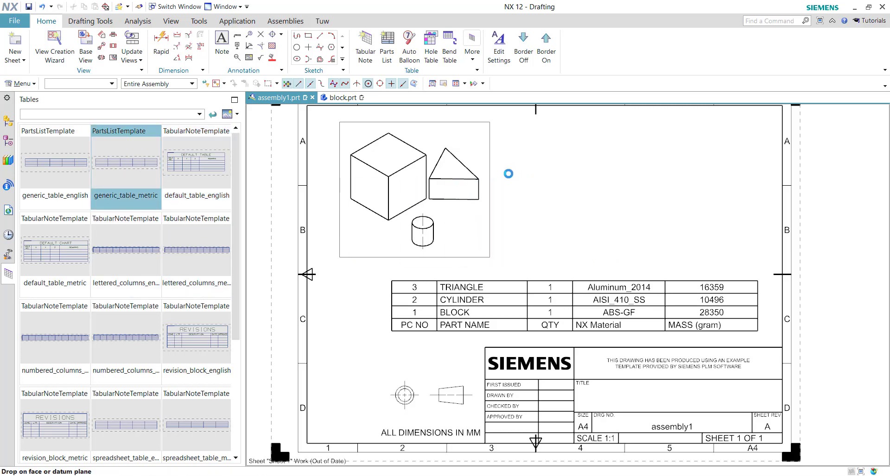
left_click(446, 185)
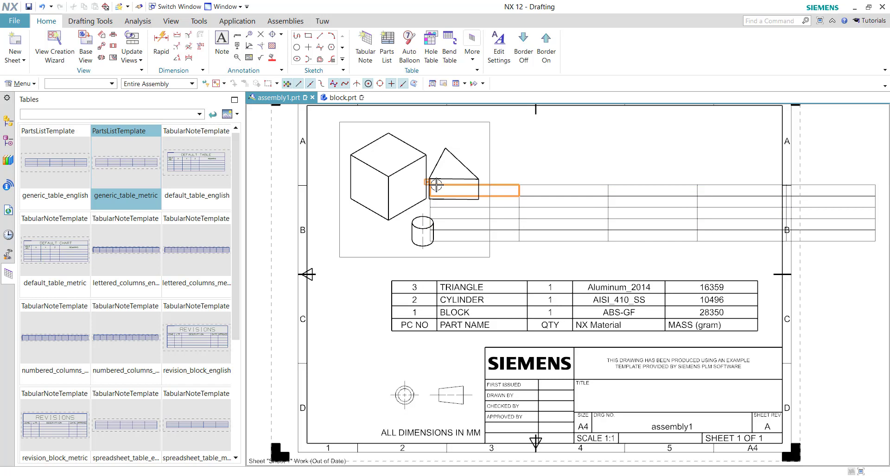
left_click(436, 184)
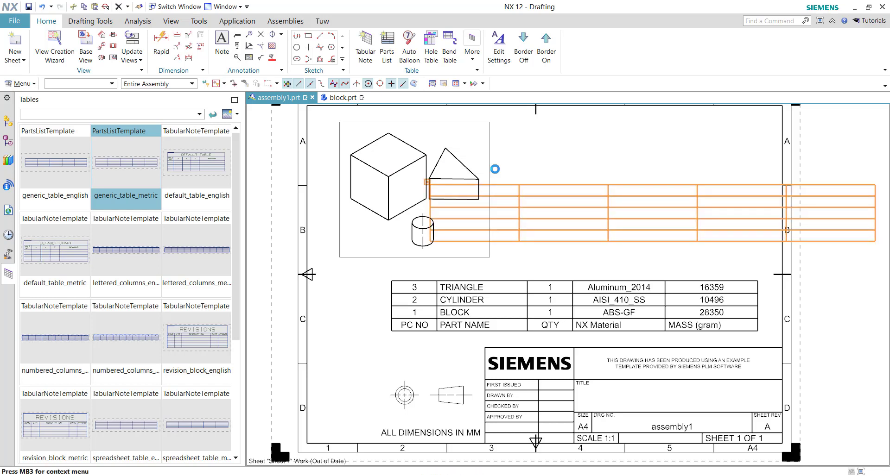
key("Delete")
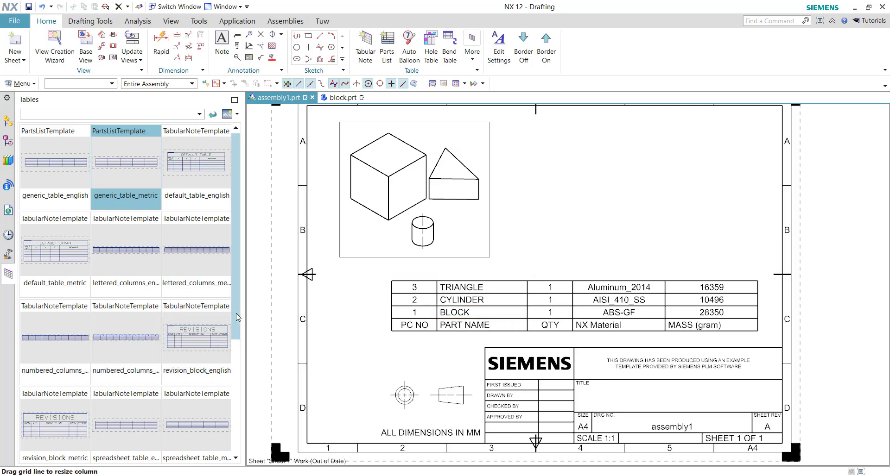
- Select generic_table_metric, narrow the Tables panel to two columns, and switch to Explorer
scroll(218, 319, "down", 3)
scroll(139, 200, "up", 3)
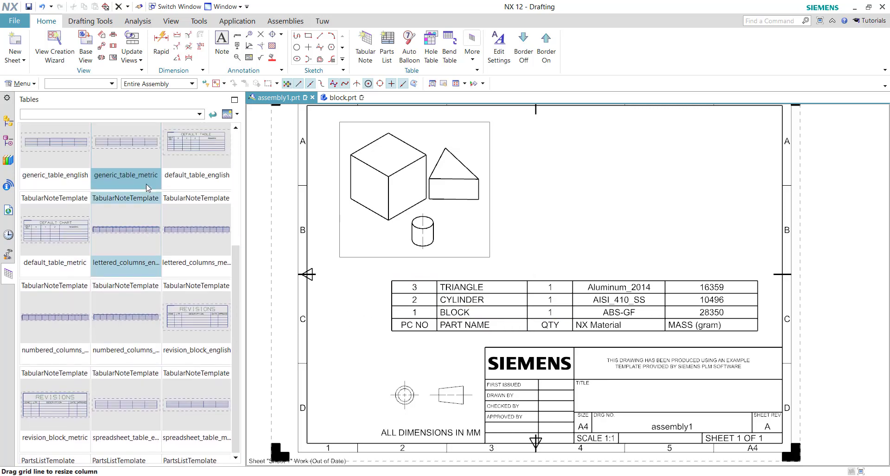
left_click(141, 212)
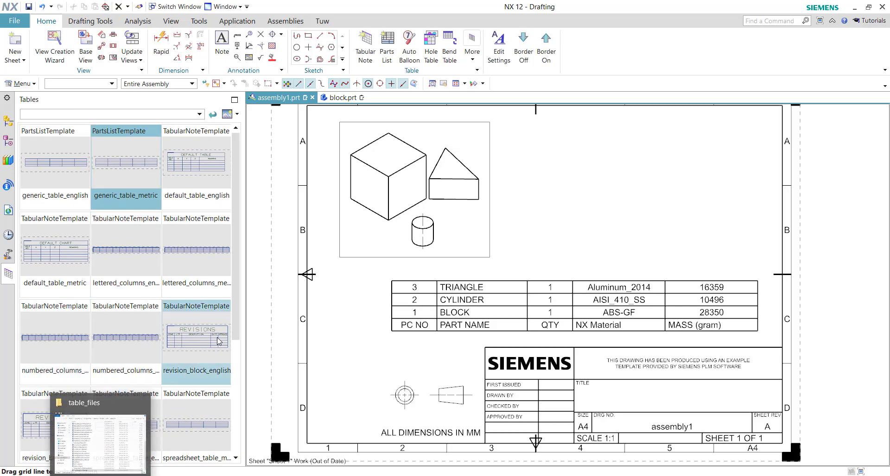
left_click_drag(244, 330, 187, 330)
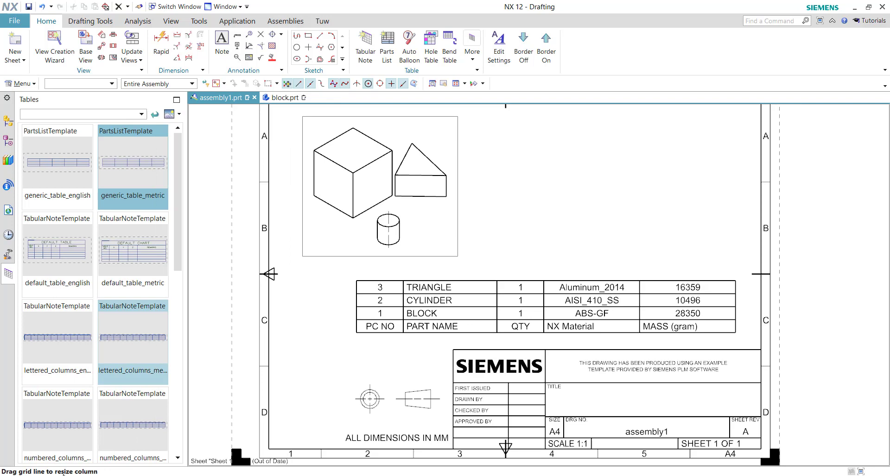
key("alt+Tab")
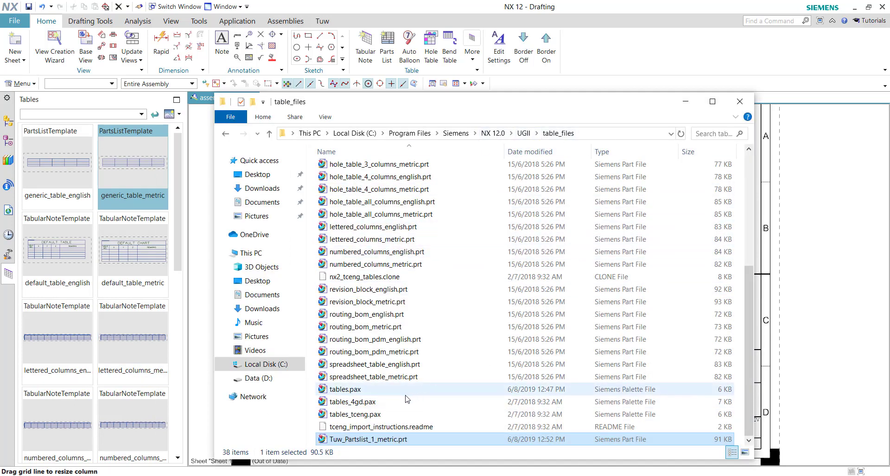
- Open tables.pax with Notepad++ and maximize the Notepad++ window
left_click(352, 391)
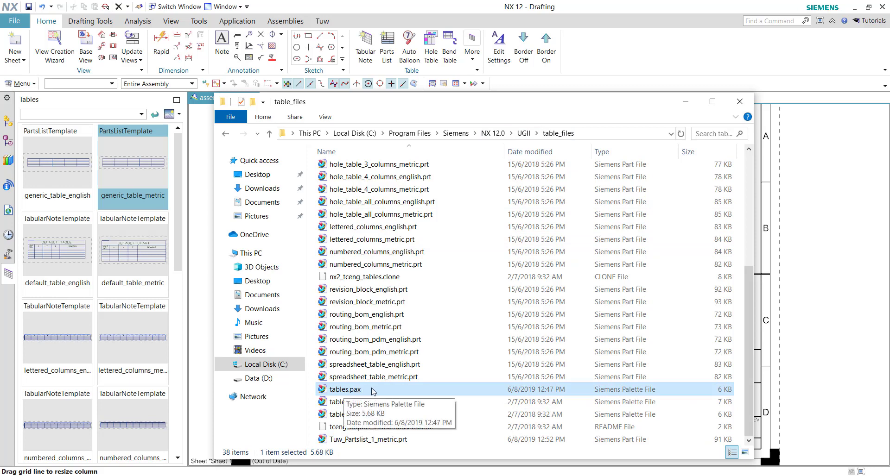
right_click(370, 391)
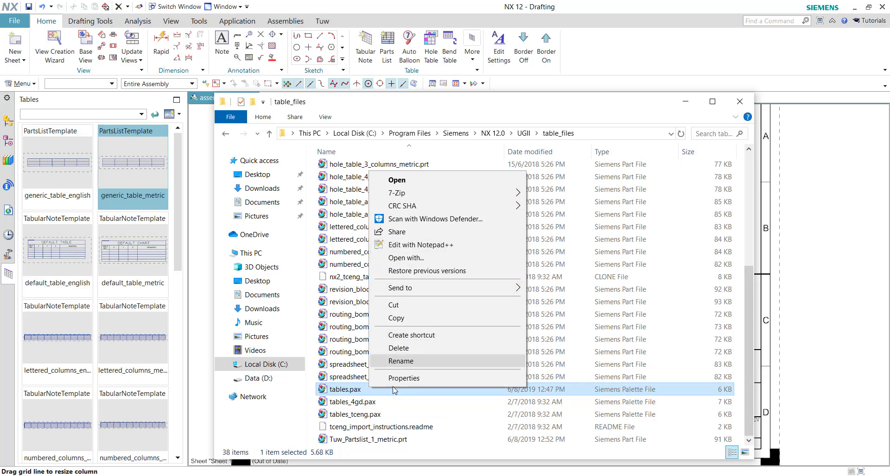
left_click(441, 247)
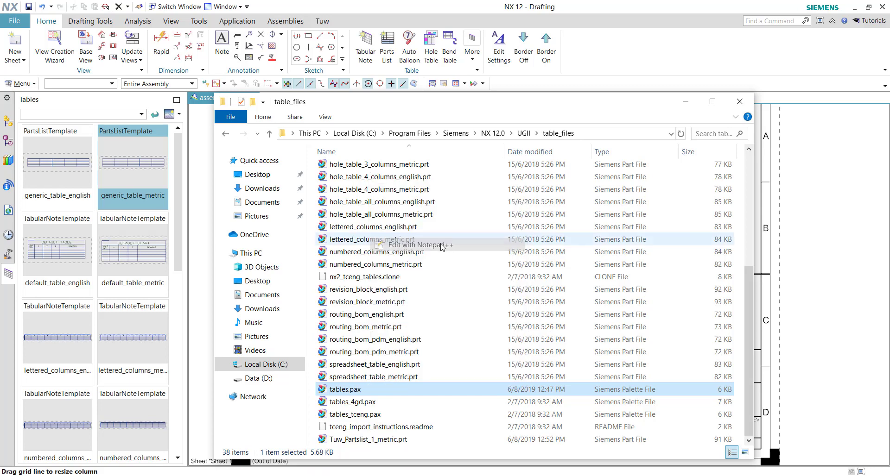
double_click(544, 65)
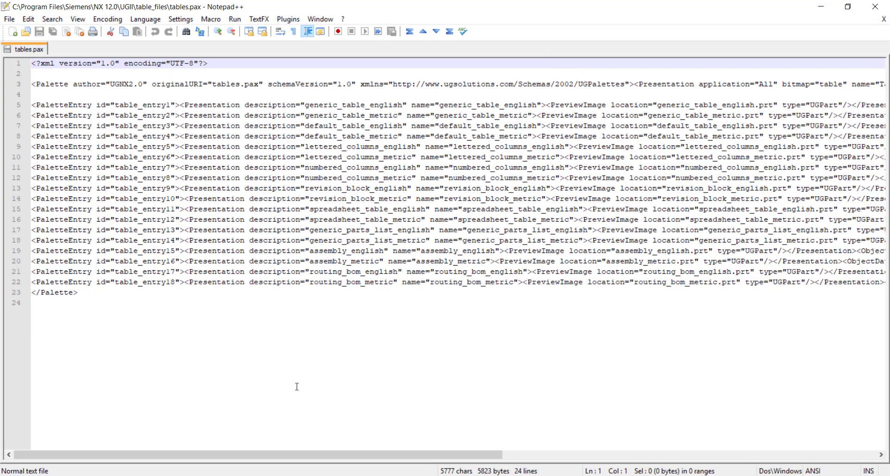
- Select the routing_bom_metric palette entry on line 22 and copy it
left_click_drag(382, 456, 252, 413)
left_click_drag(226, 384, 143, 320)
left_click_drag(32, 289, 31, 280)
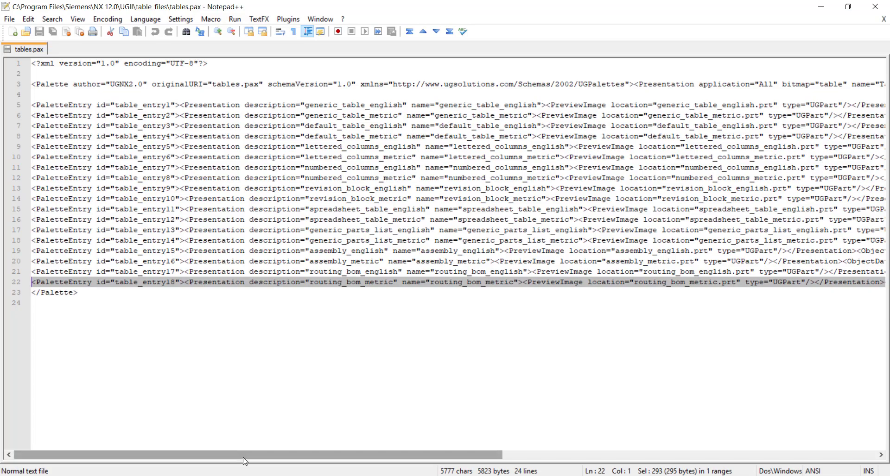
left_click_drag(253, 455, 176, 427)
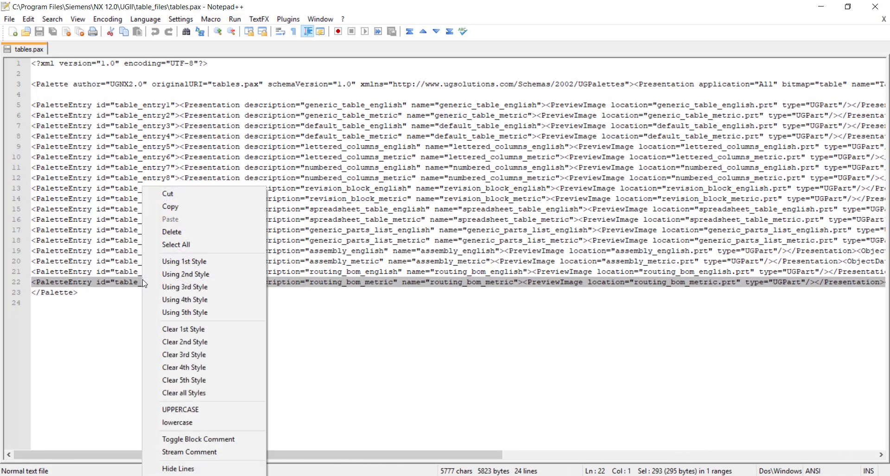
right_click(142, 284)
left_click(204, 207)
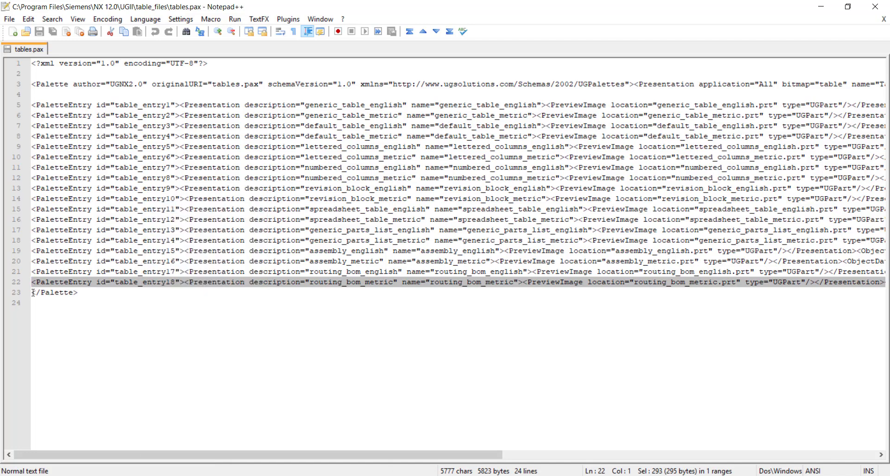
- Reselect the full line 22 palette entry and copy it again
left_click(28, 295)
left_click(34, 294)
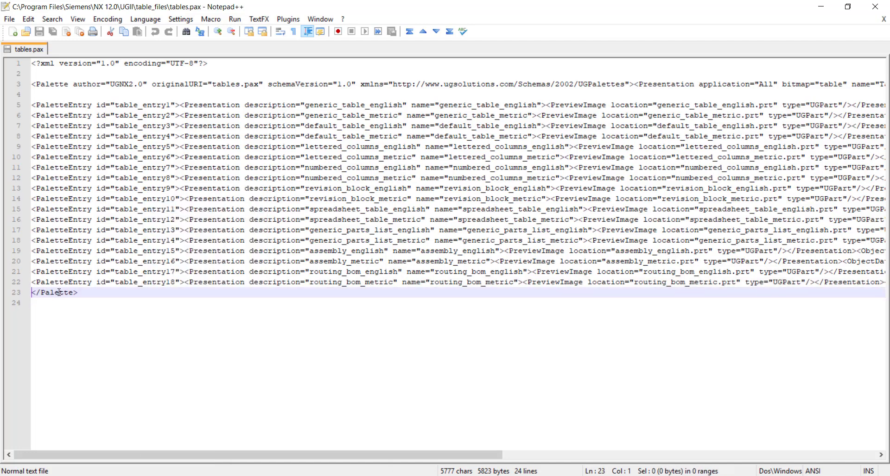
right_click(33, 292)
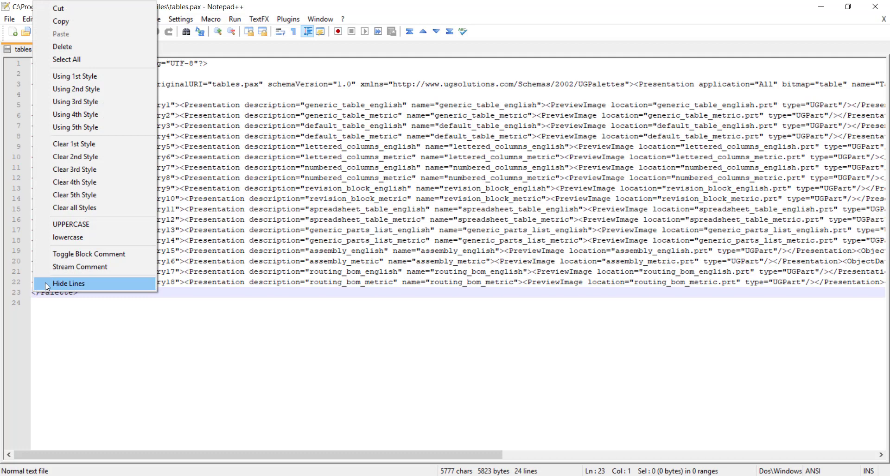
left_click(51, 297)
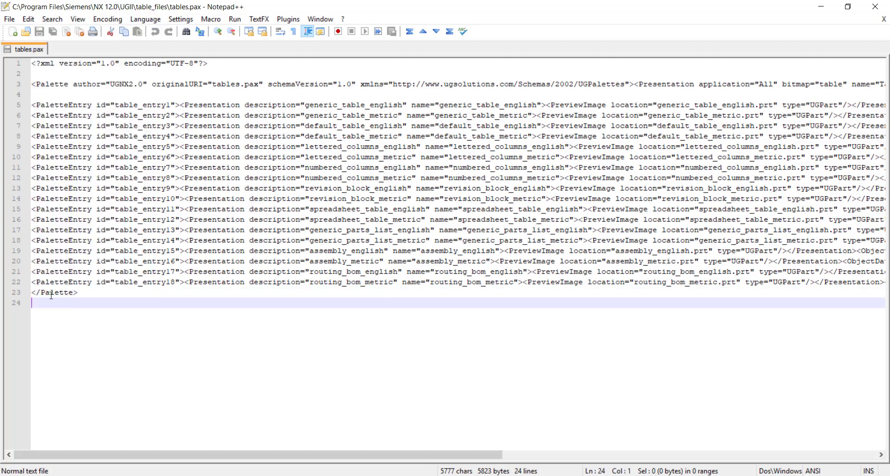
left_click(35, 284)
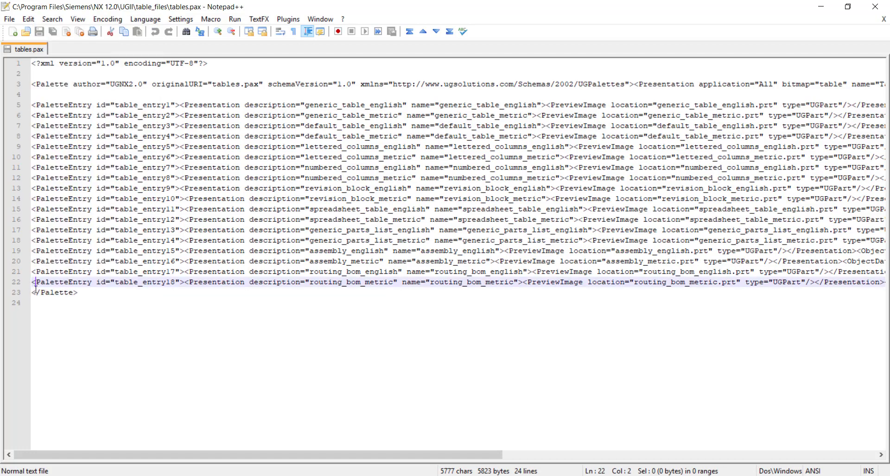
left_click_drag(33, 282, 844, 282)
right_click(827, 282)
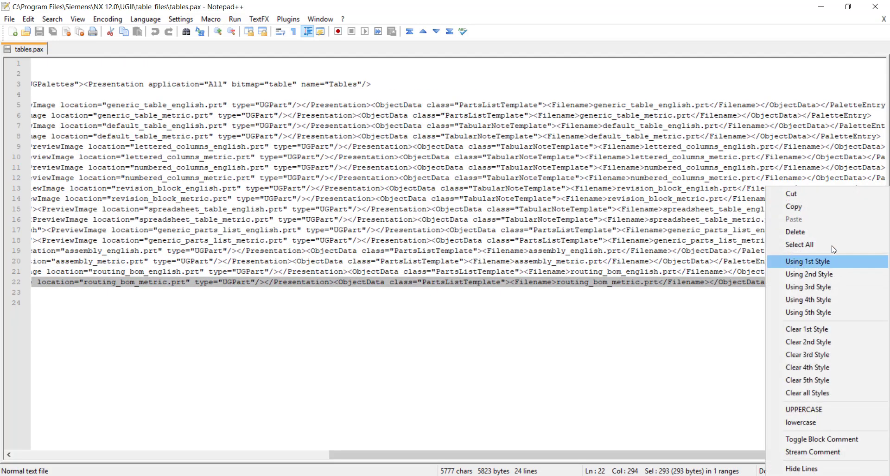
left_click(794, 207)
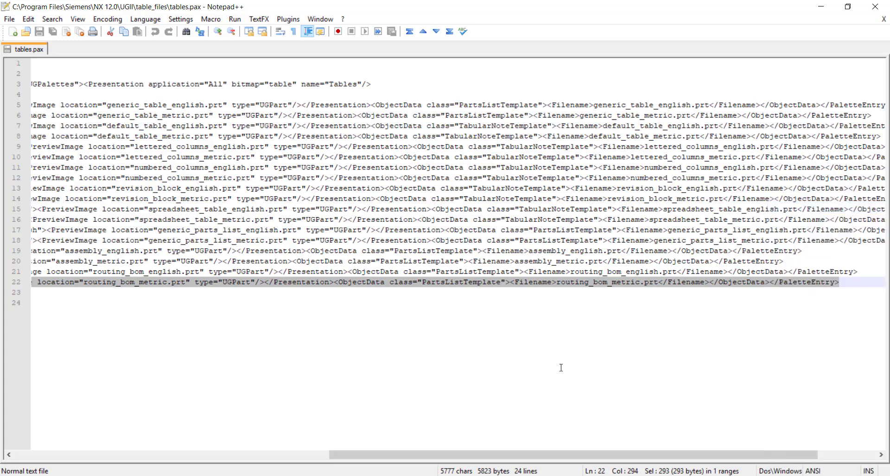
- Close the tables.pax document, leaving an empty new 2 document
left_click_drag(552, 459, 218, 456)
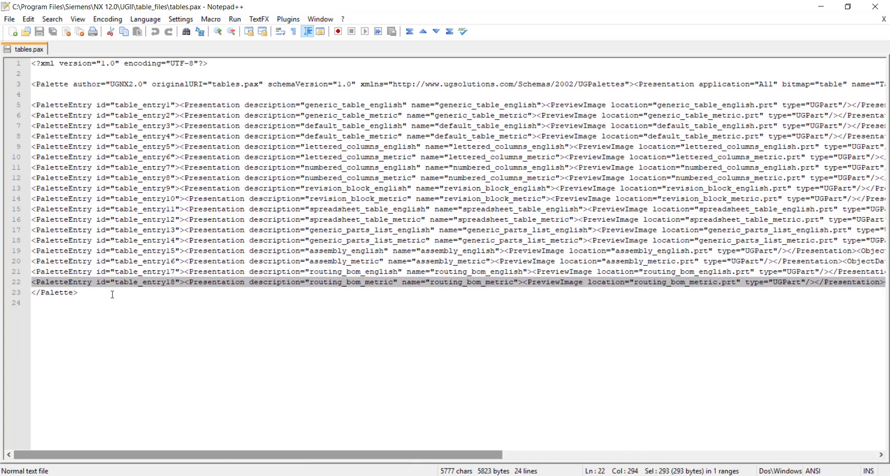
right_click(113, 293)
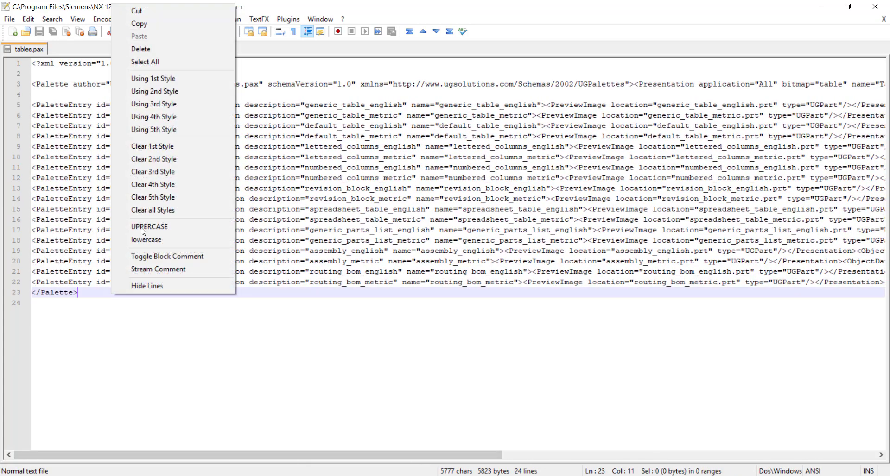
left_click(883, 19)
left_click(884, 18)
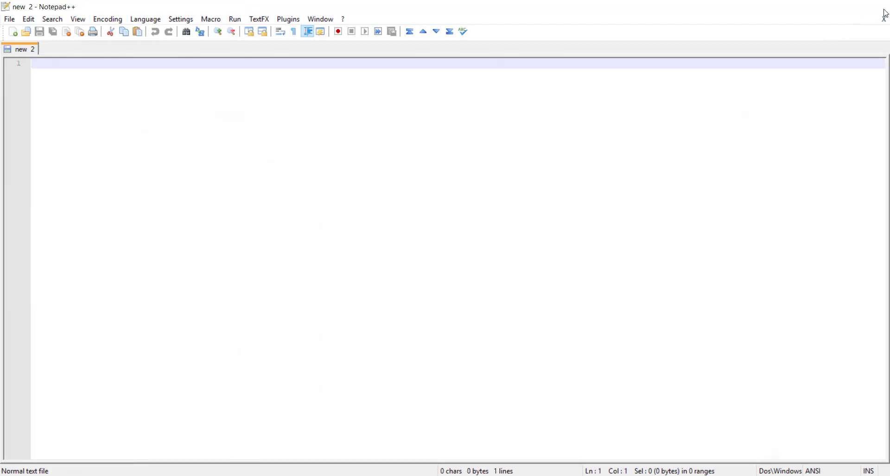
- Close Notepad++, clear the Read-only attribute on tables.pax, and reopen it in Notepad++
left_click(883, 10)
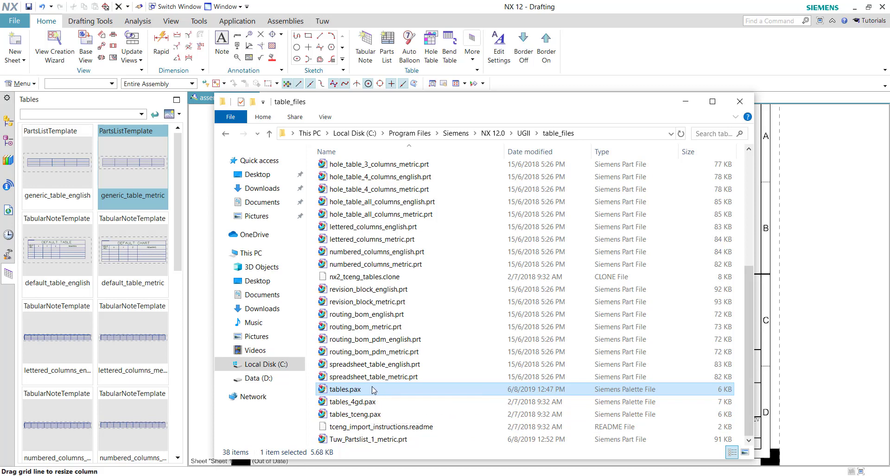
right_click(374, 391)
left_click(431, 376)
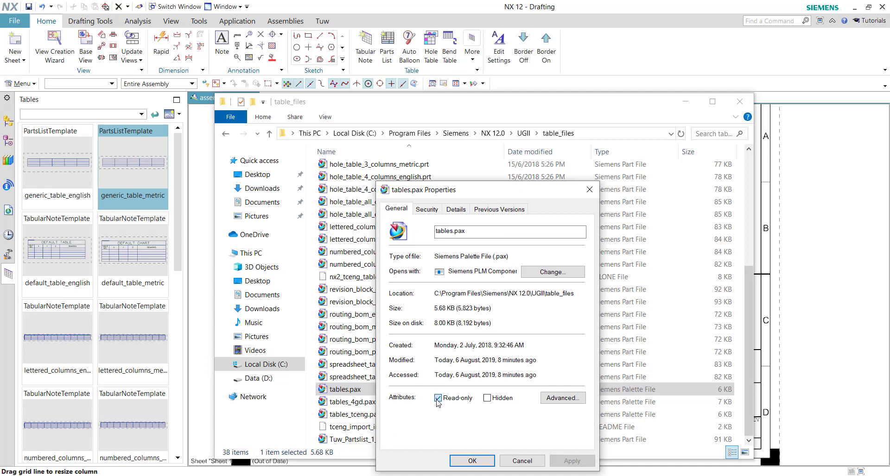
left_click(438, 399)
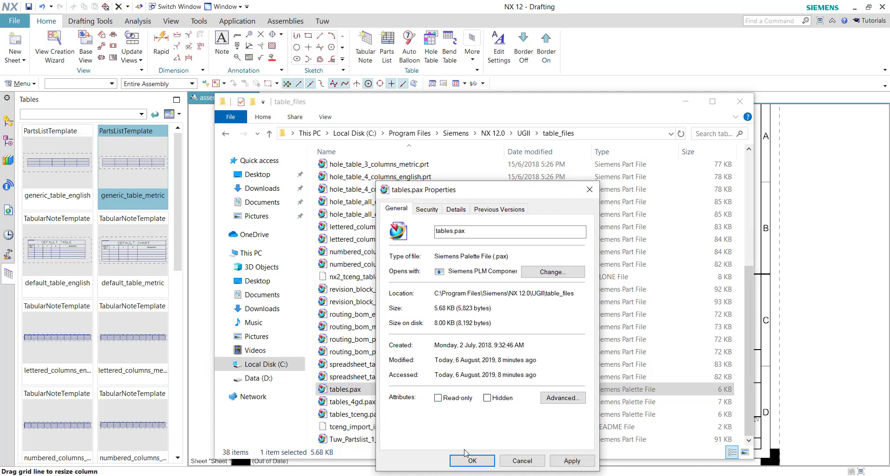
left_click(470, 461)
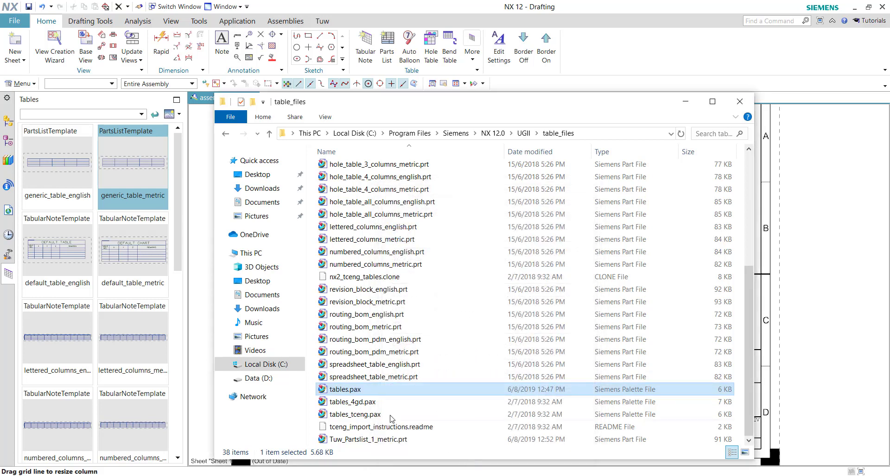
right_click(370, 393)
left_click(466, 249)
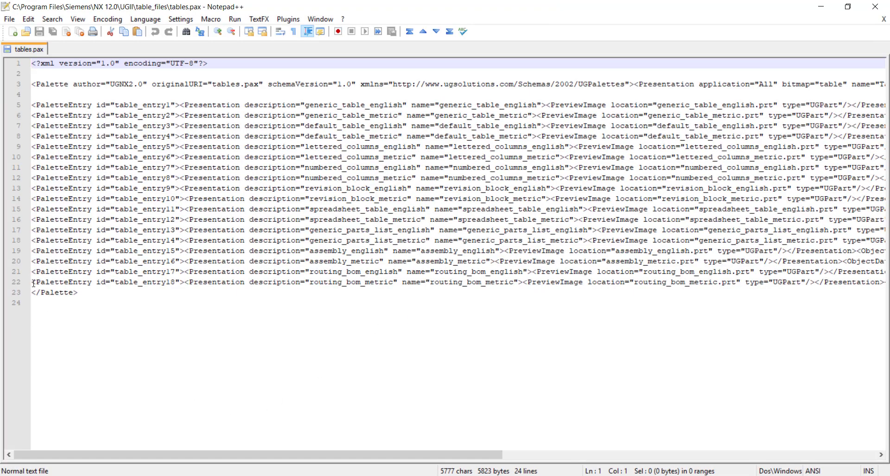
- Duplicate line 22's routing_bom_metric palette entry as a new line 23
left_click_drag(32, 292, 34, 282)
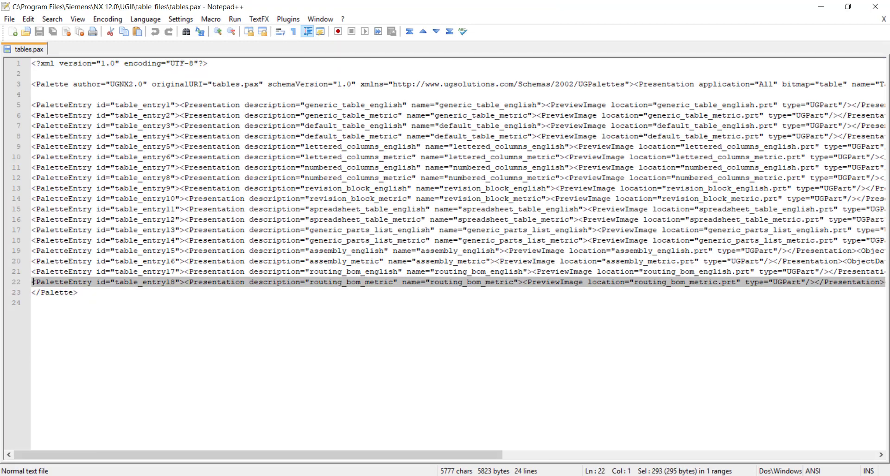
right_click(41, 285)
left_click(113, 208)
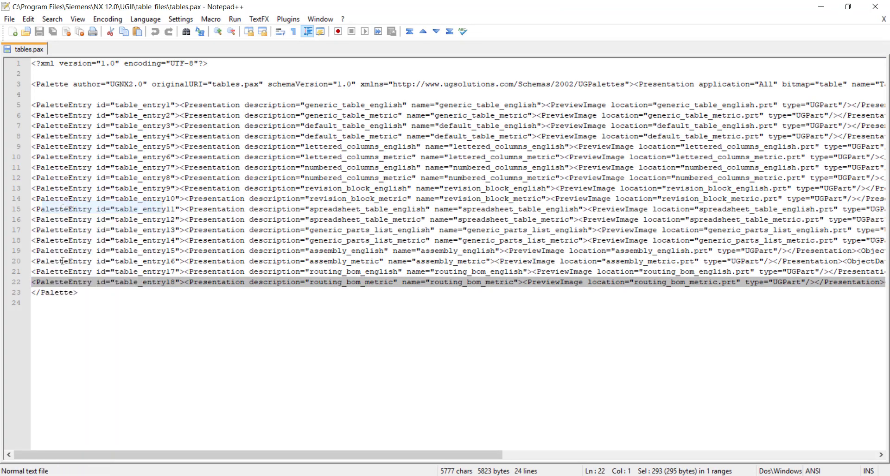
left_click(34, 294)
right_click(33, 294)
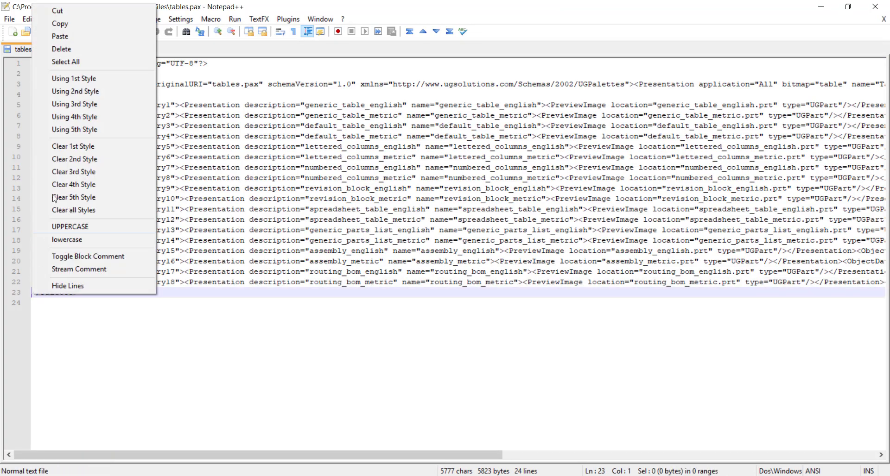
left_click(71, 32)
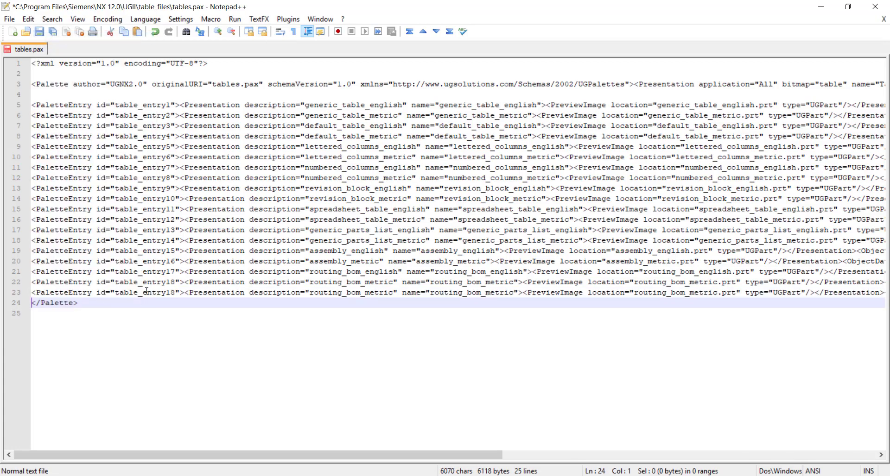
- Renumber the new entry to table_entry19 and select its description value
left_click_drag(105, 281, 176, 291)
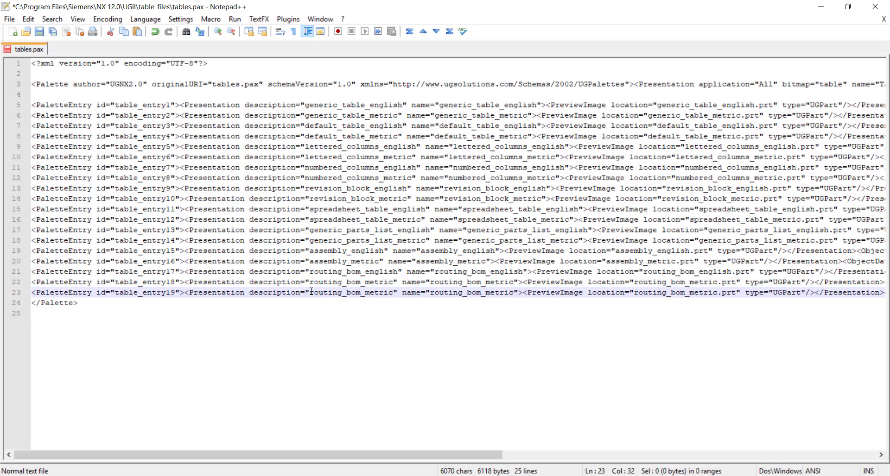
left_click_drag(310, 293, 375, 290)
left_click_drag(397, 290, 395, 292)
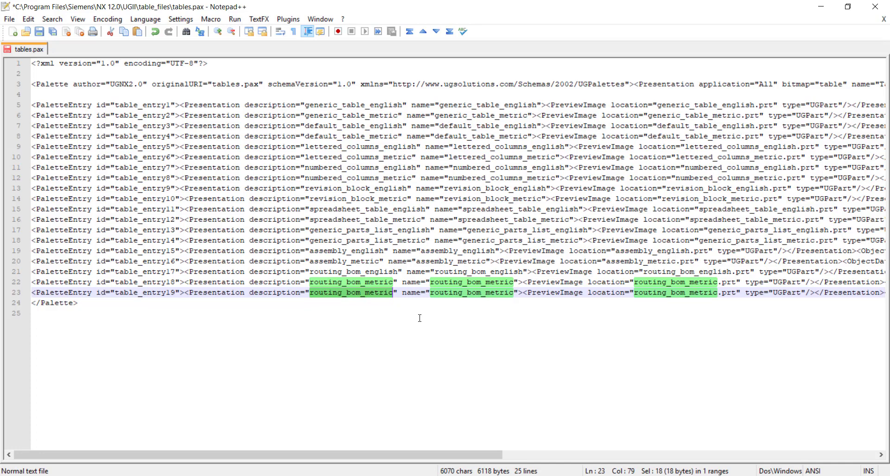
- Set line 23's description to Parts_List_by_Tuw and its name to Drawing_Partslist
type("Farts Li")
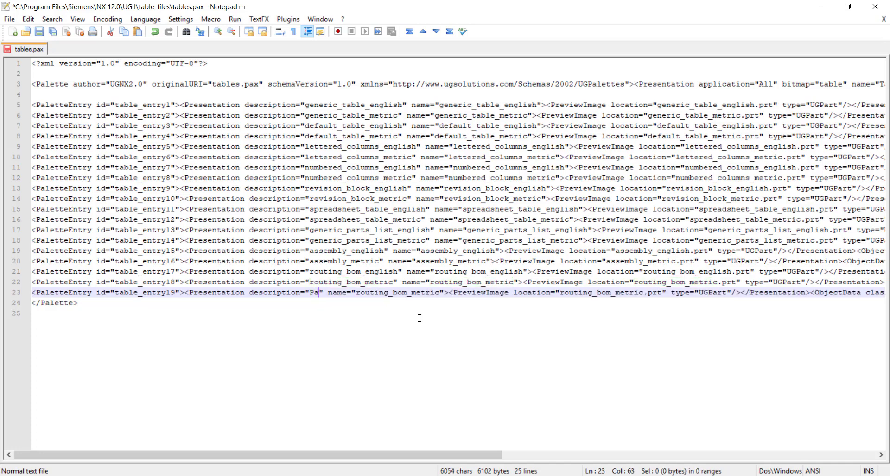
type("st ")
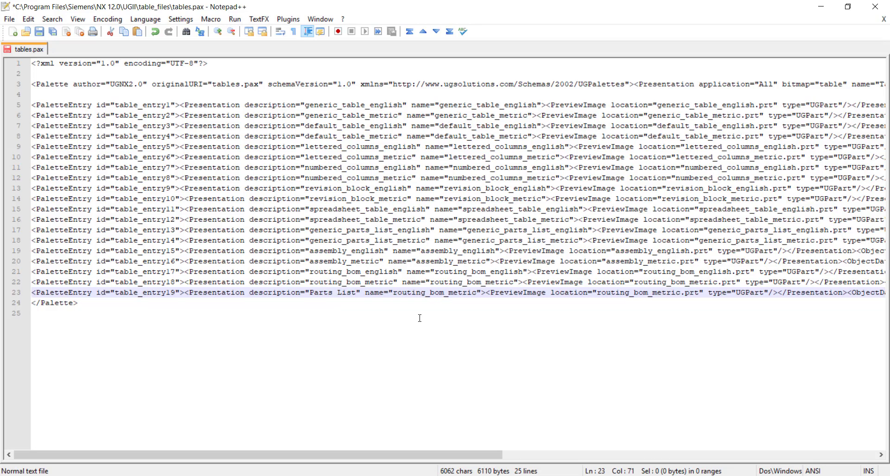
type("by Tuw")
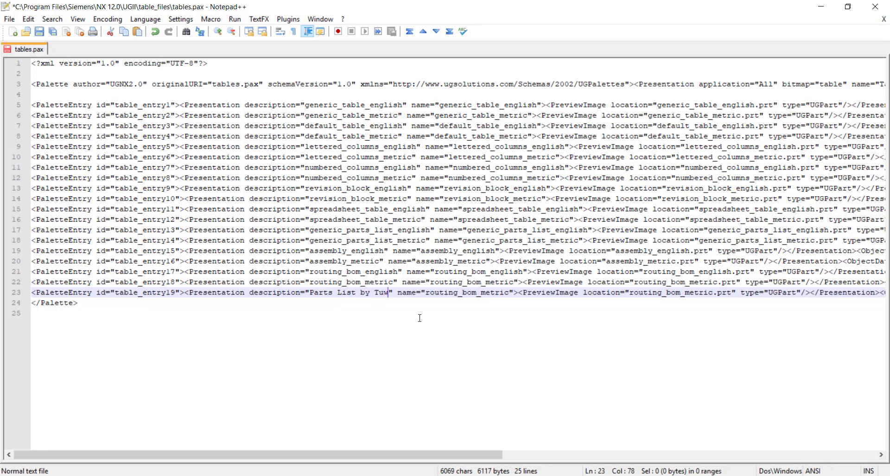
left_click_drag(427, 291, 505, 296)
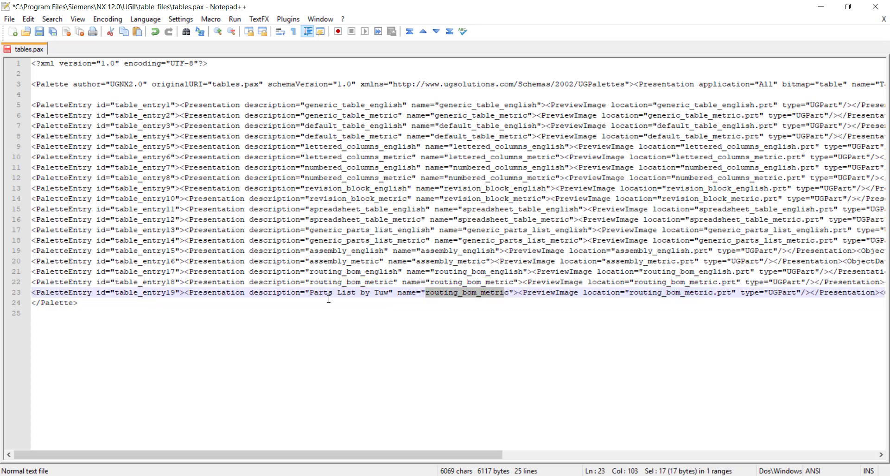
left_click_drag(345, 282, 337, 292)
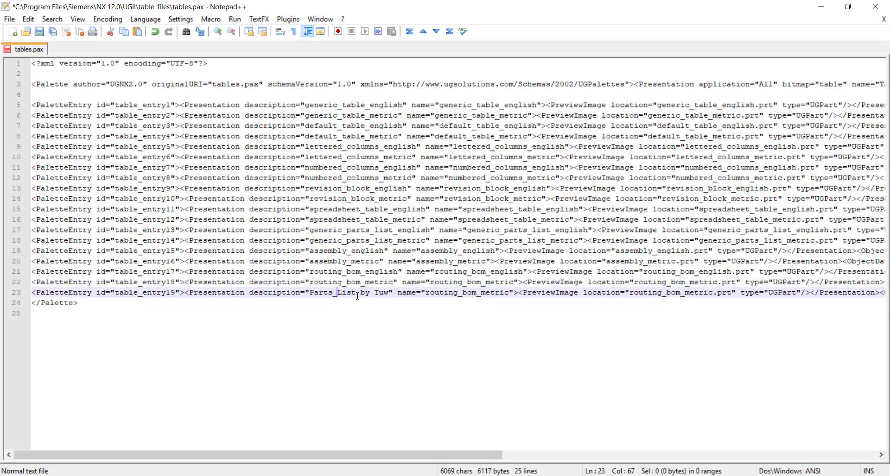
left_click_drag(357, 295, 376, 293)
left_click_drag(427, 293, 510, 291)
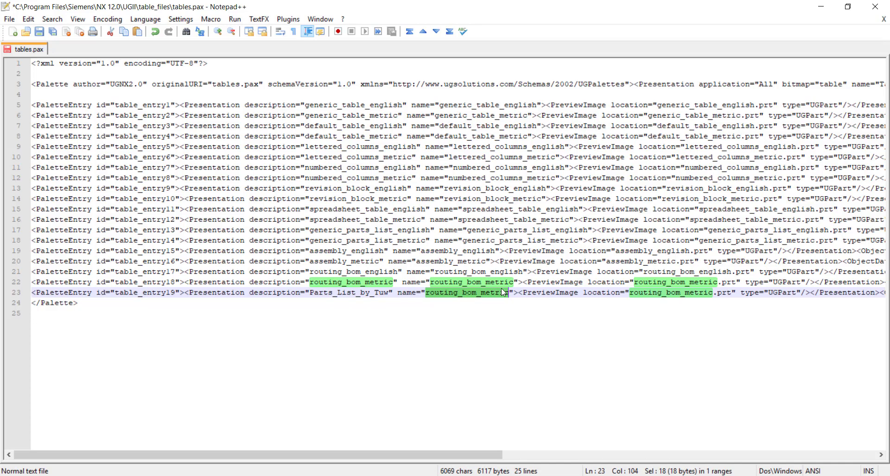
type("Dr")
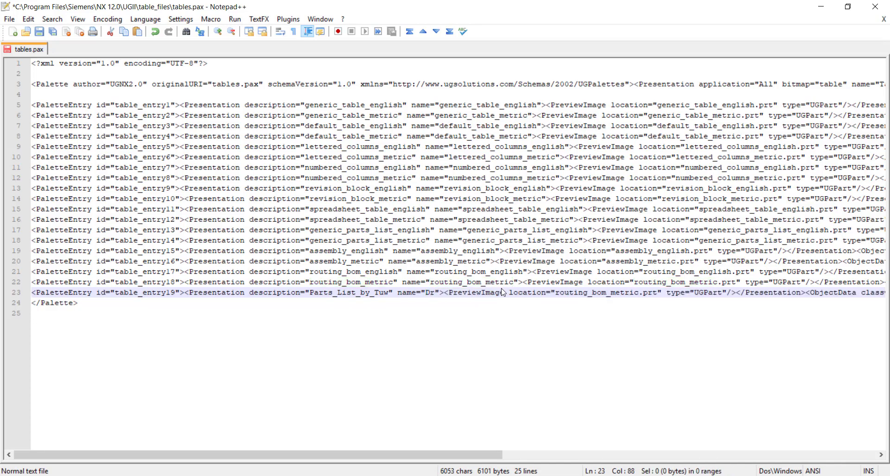
type("awing")
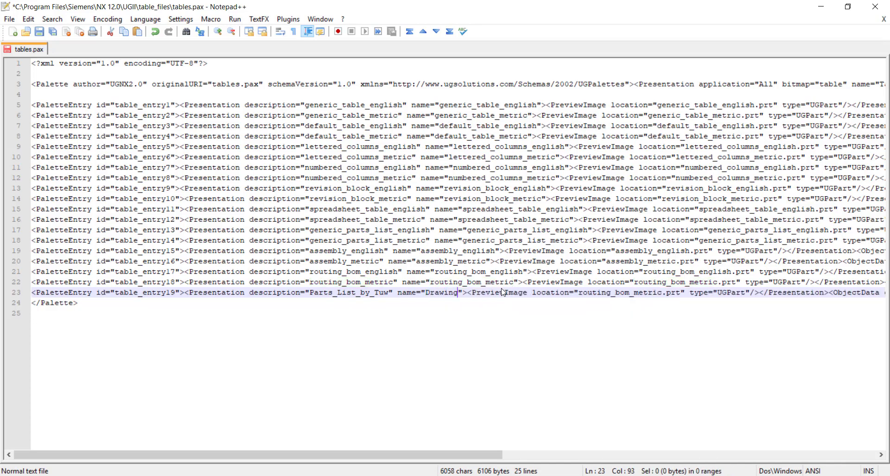
type("_Partslist")
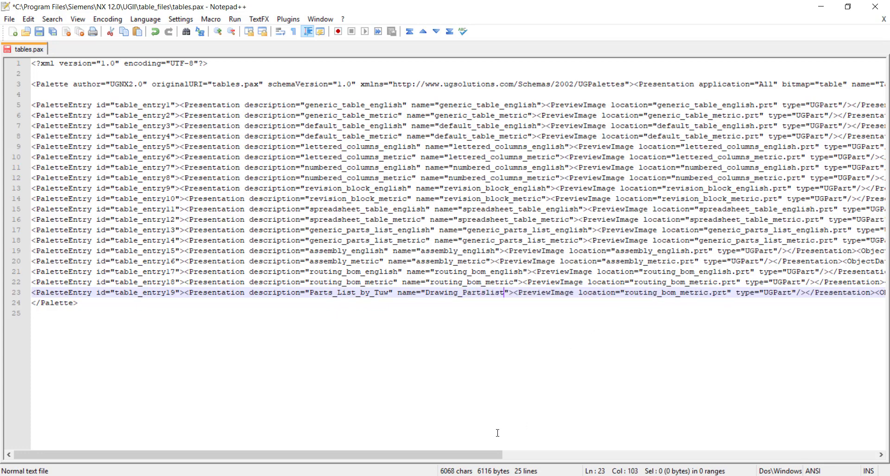
- Inspect line 23's PreviewImage and Filename values, then return to the table_files folder window
left_click_drag(481, 455, 668, 455)
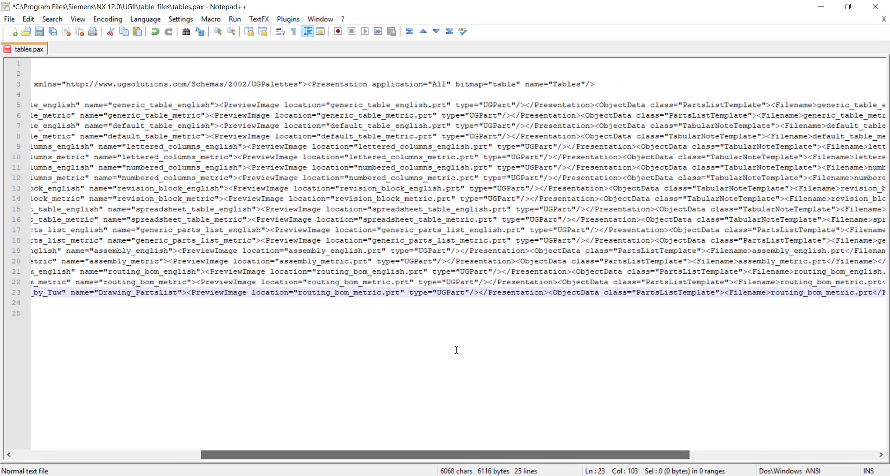
left_click_drag(239, 289, 583, 292)
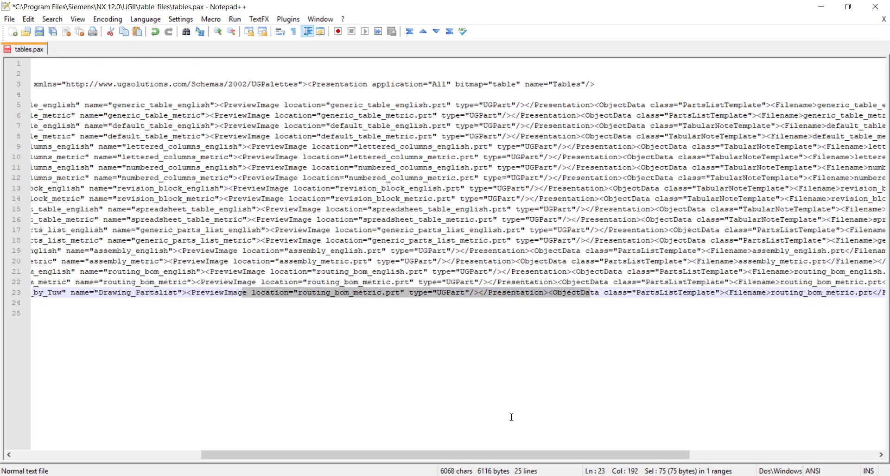
left_click_drag(499, 457, 632, 449)
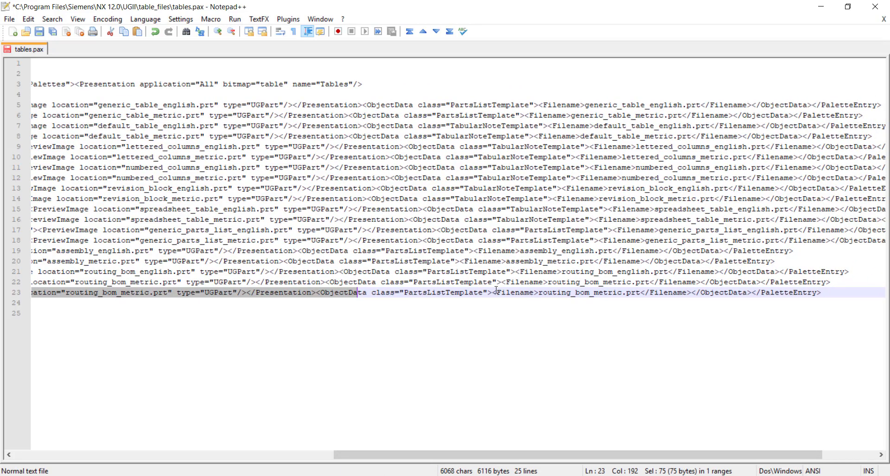
left_click_drag(496, 290, 536, 296)
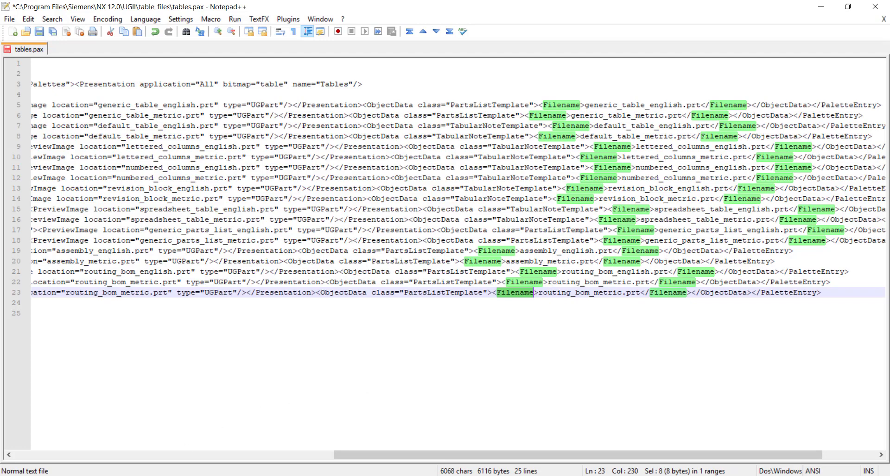
left_click(102, 431)
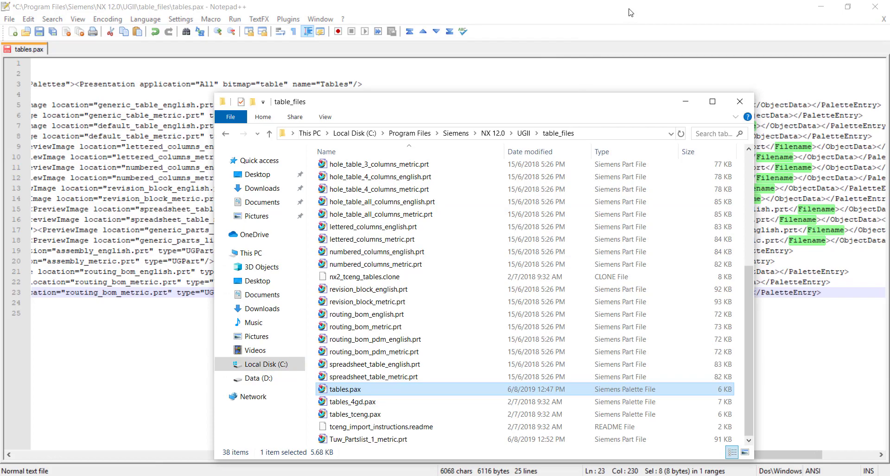
- Place Notepad++ and the table_files folder side by side and copy the name Tuw_Partslist_1_metric.prt
left_click_drag(630, 12, 2, 149)
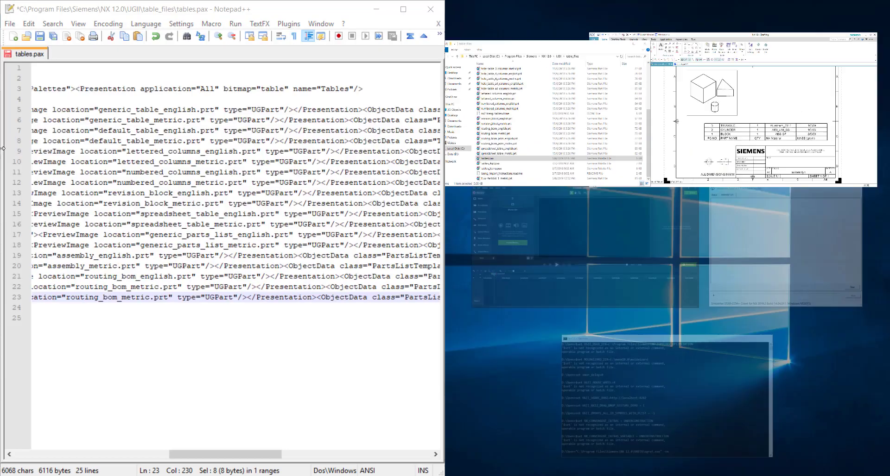
left_click(577, 110)
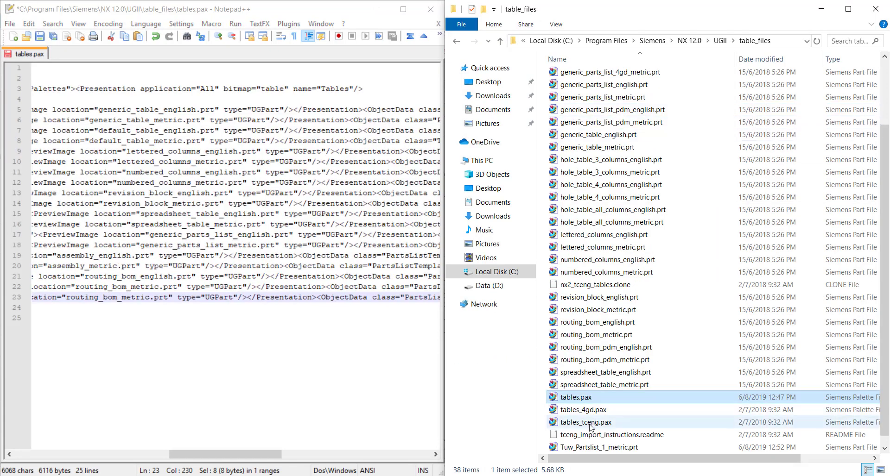
left_click(584, 445)
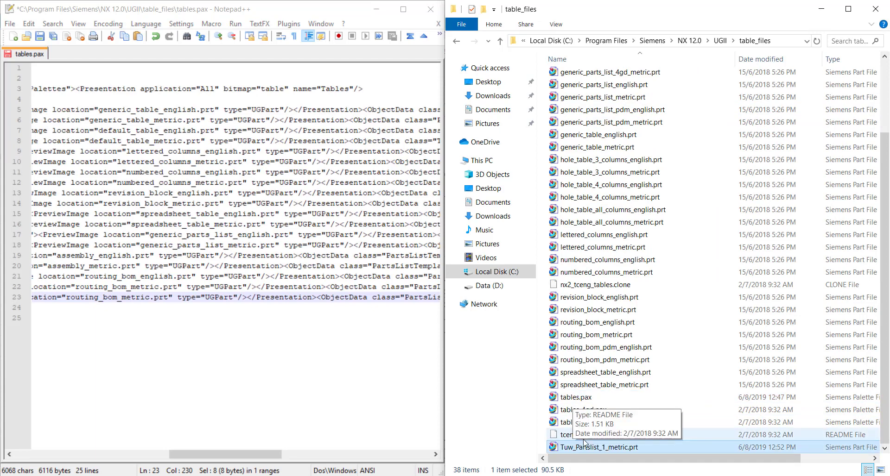
left_click(629, 449)
left_click(637, 447)
left_click_drag(638, 447, 561, 448)
key("super+c")
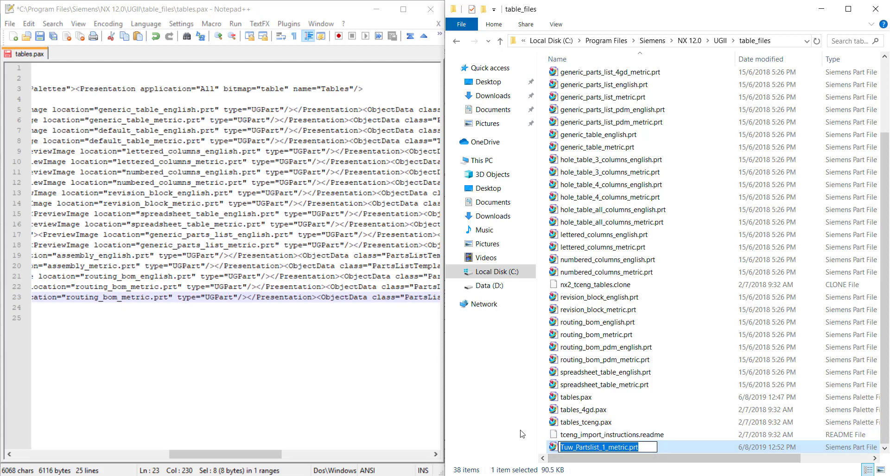
- Replace routing_bom_metric.prt with Tuw_Partslist_1_metric.prt in line 23's Filename
left_click_drag(243, 454, 334, 447)
left_click(246, 297)
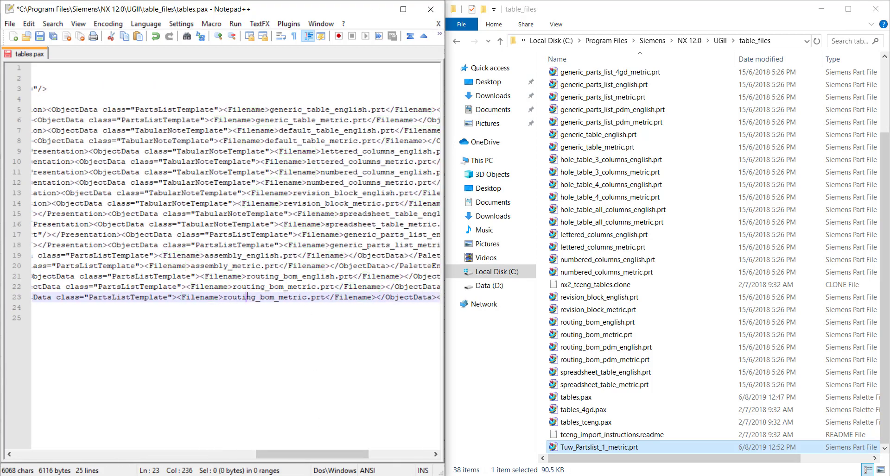
left_click_drag(226, 299, 414, 305)
left_click_drag(130, 450, 369, 418)
left_click(148, 299)
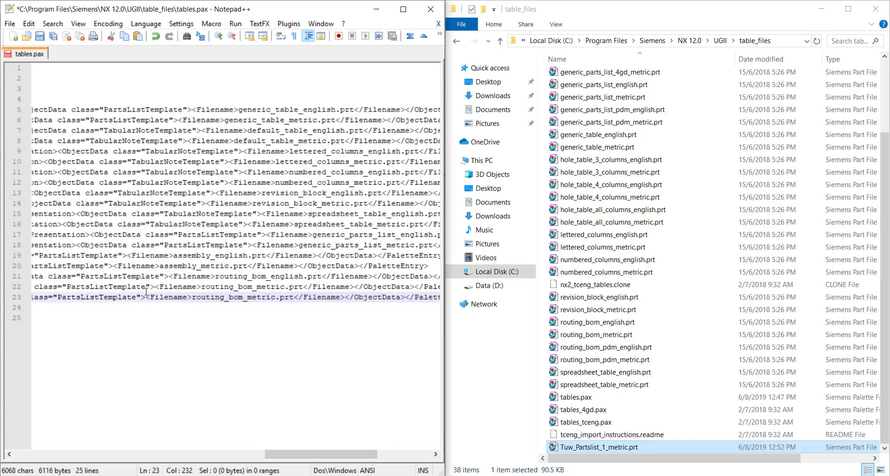
left_click_drag(146, 297, 316, 295)
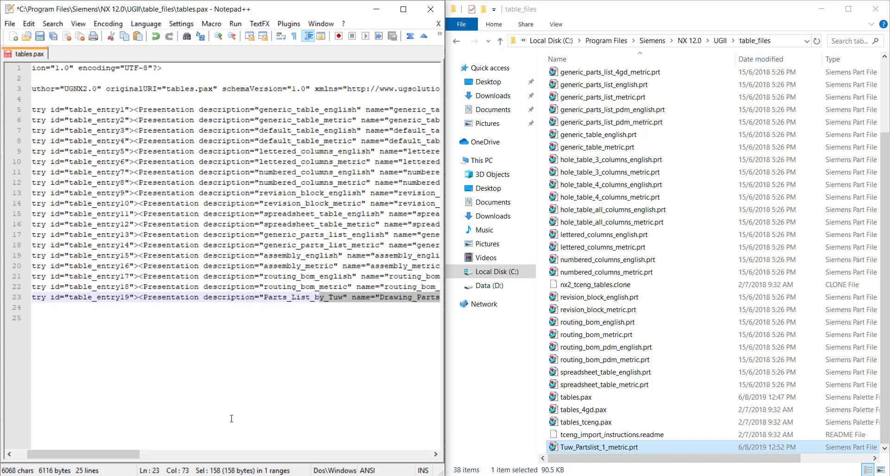
left_click_drag(136, 456, 377, 424)
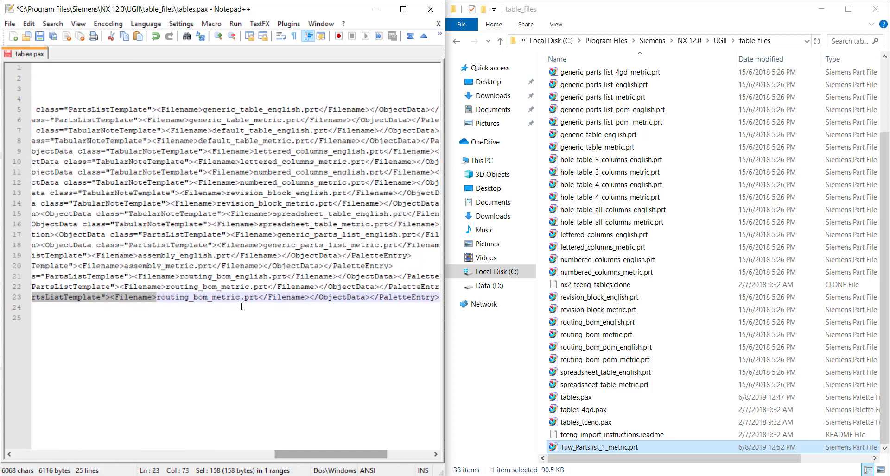
left_click_drag(157, 299, 259, 299)
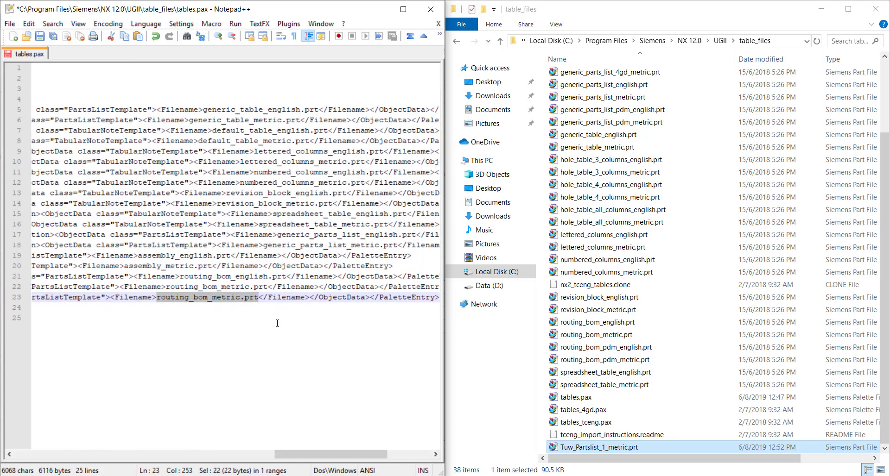
right_click(232, 300)
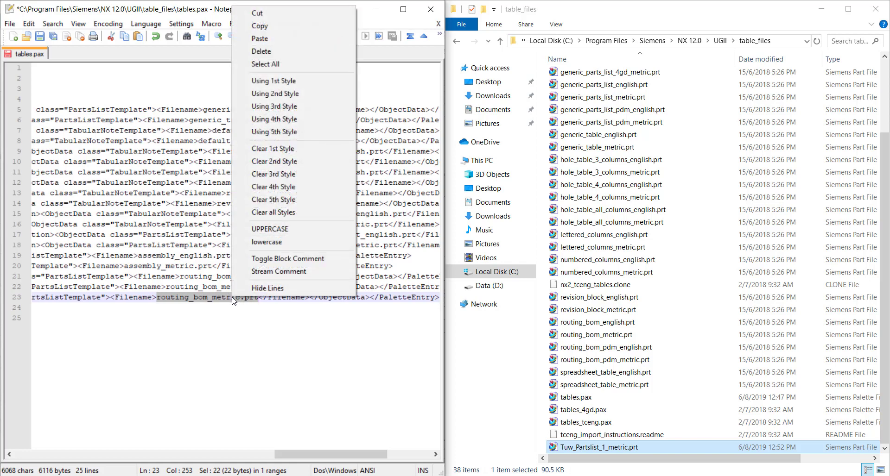
left_click(279, 39)
left_click_drag(277, 297, 191, 299)
left_click_drag(355, 455, 96, 438)
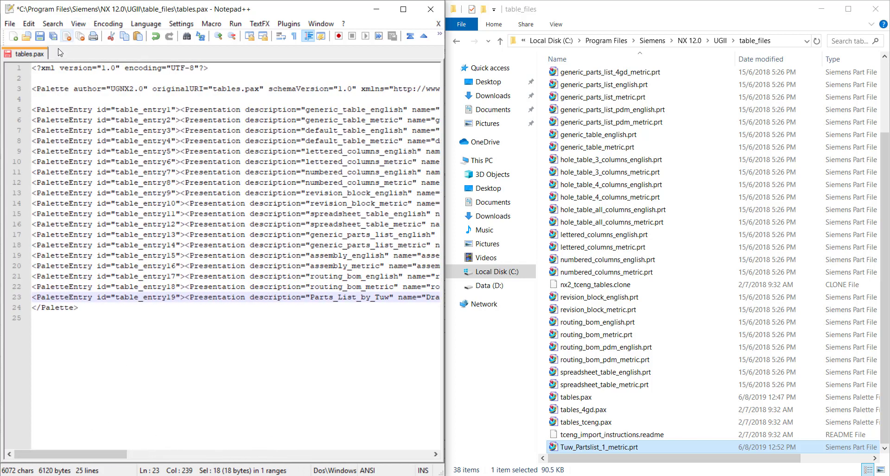
- Save tables.pax, then refresh the widened NX Tables palette to list Drawing_Partslist
left_click(39, 41)
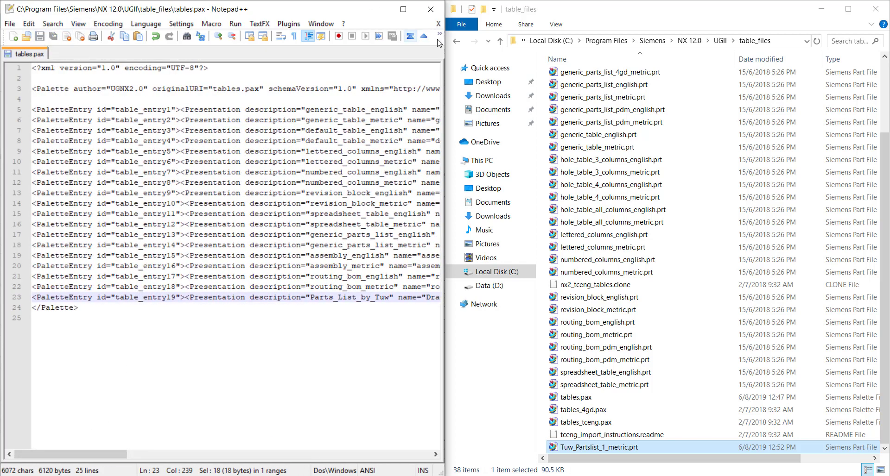
left_click(362, 5)
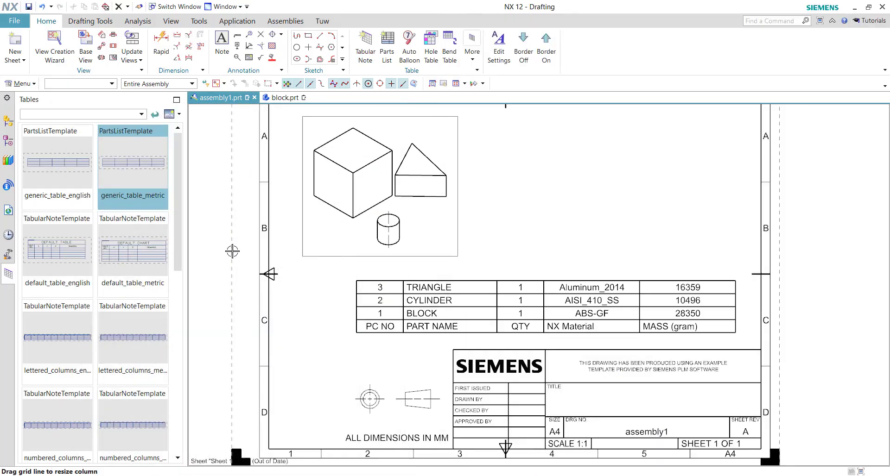
left_click_drag(184, 149, 207, 149)
left_click(202, 114)
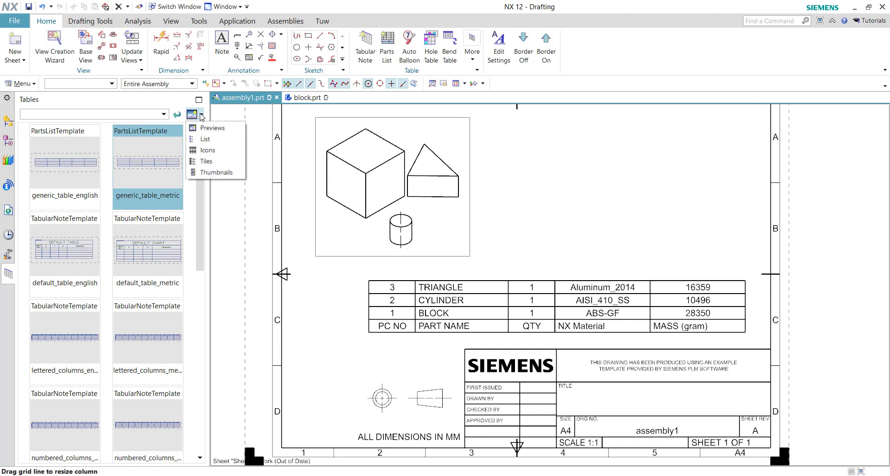
right_click(192, 194)
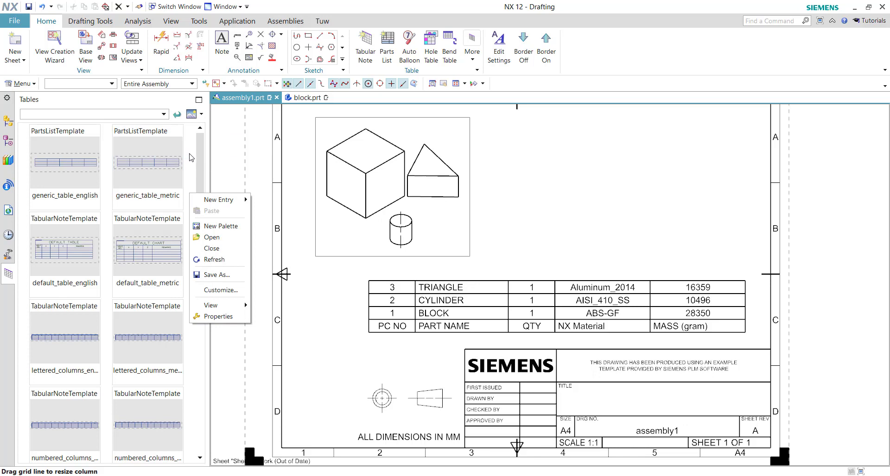
left_click(211, 259)
scroll(185, 446, "down", 10)
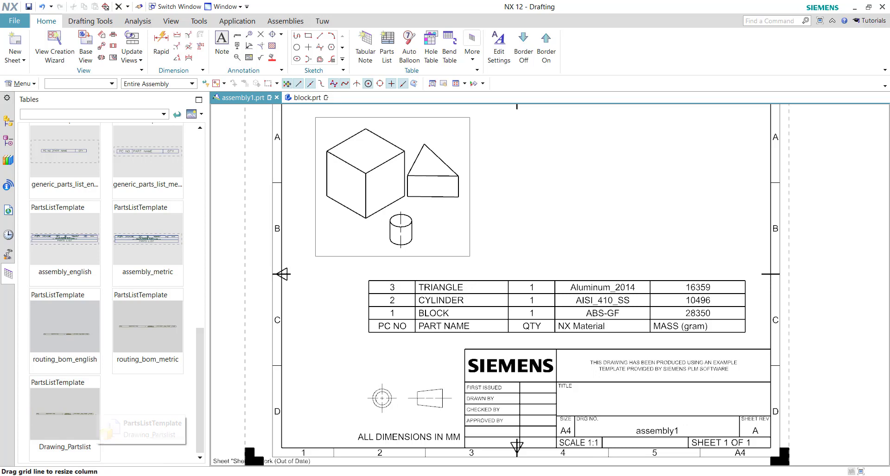
- Append _Tuw to make line 23's name Drawing_Partslist_Tuw and save tables.pax
key("alt+Tab")
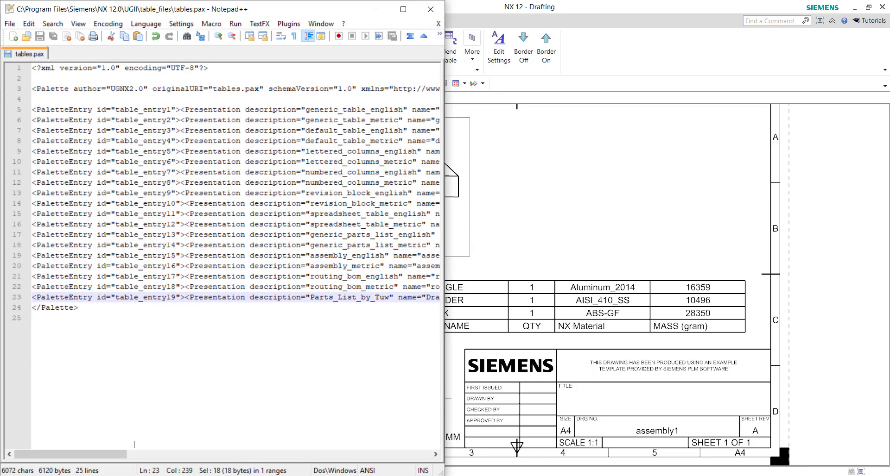
left_click_drag(119, 452, 185, 451)
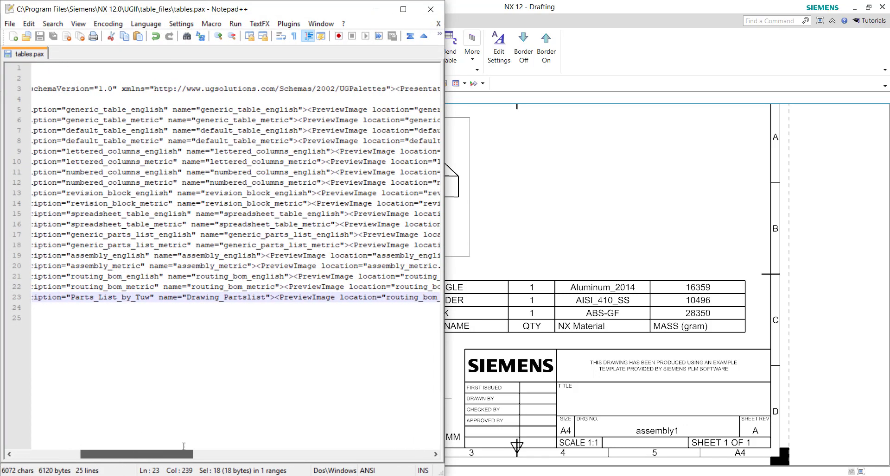
left_click_drag(186, 297, 265, 297)
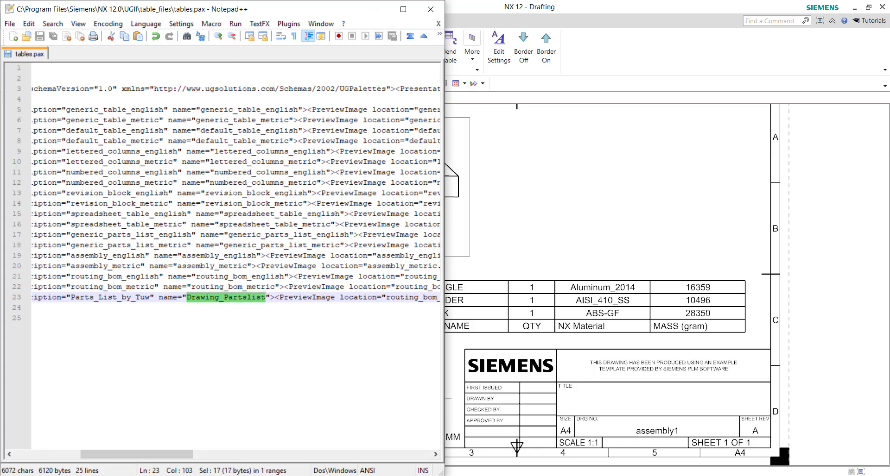
left_click(267, 297)
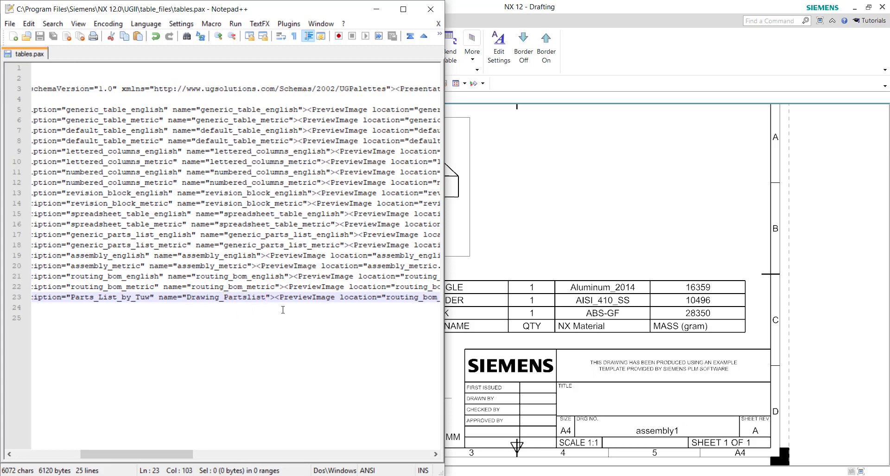
type("_")
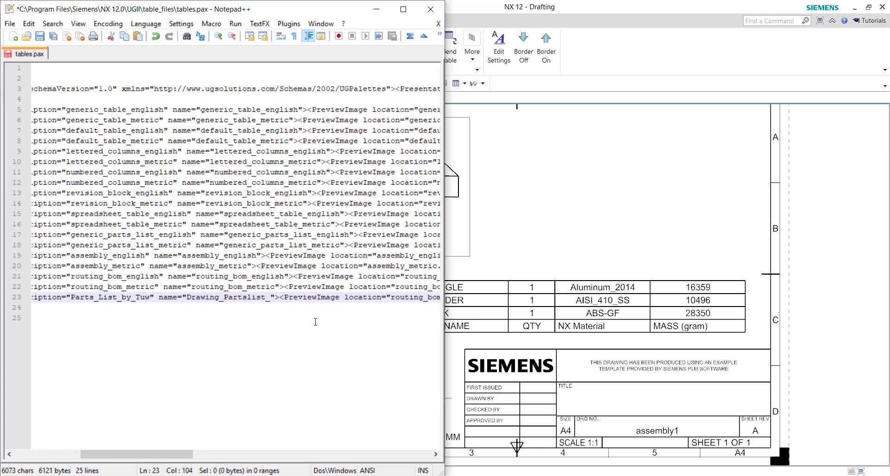
type("Tu")
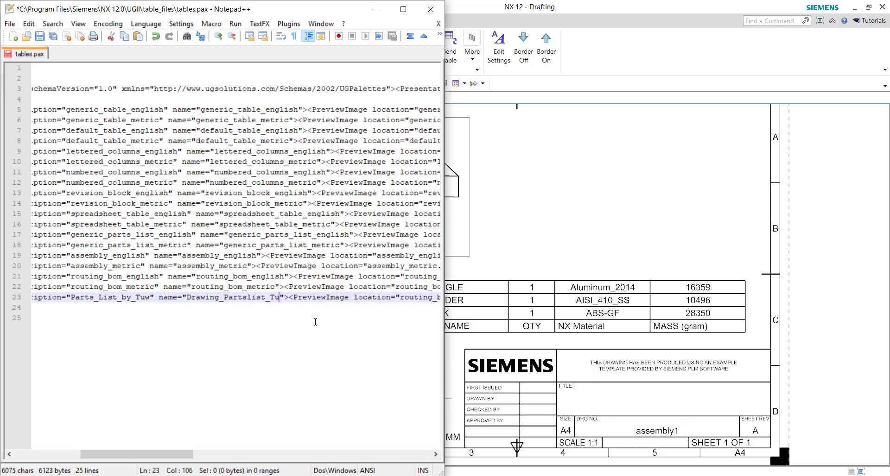
type("w")
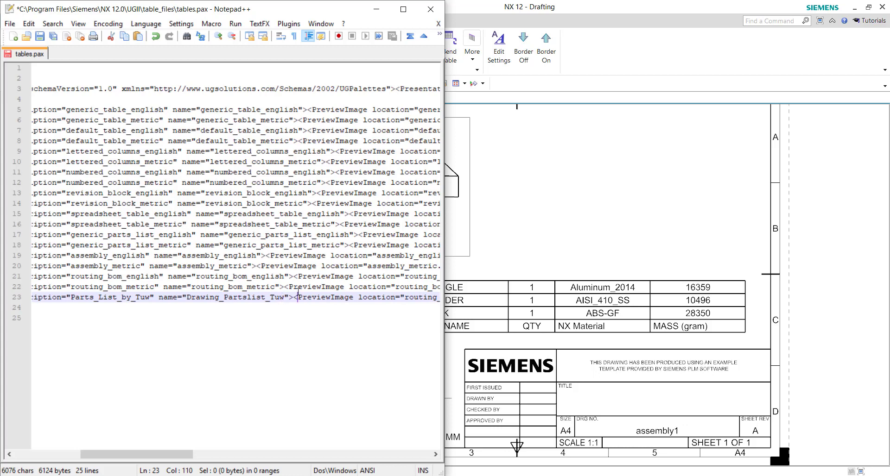
left_click(41, 37)
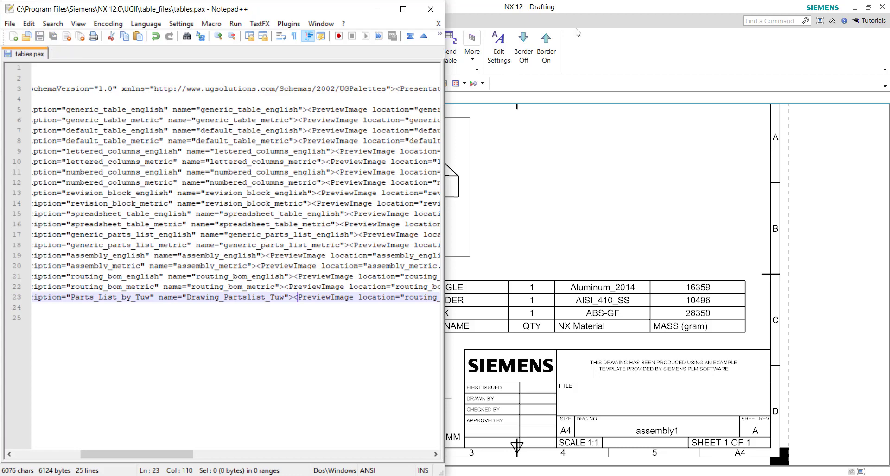
left_click(581, 30)
- Refresh the Tables palette so Drawing_Partslist_Tuw appears in the list
right_click(152, 408)
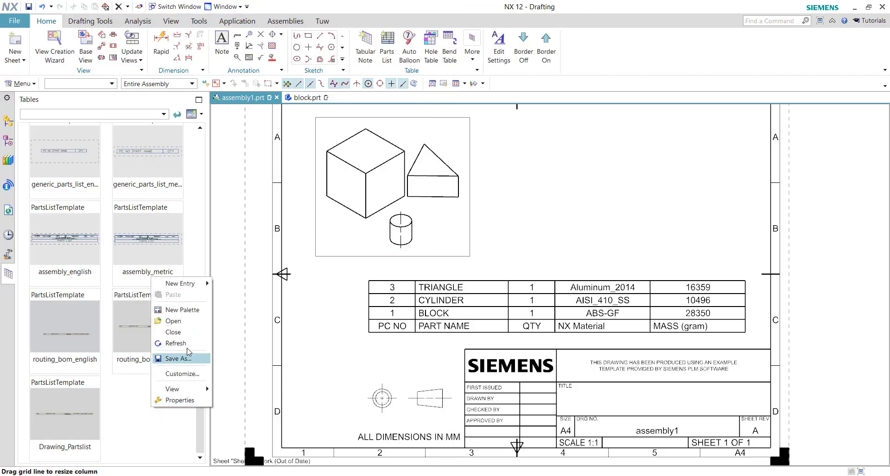
left_click(176, 344)
left_click_drag(203, 253, 203, 447)
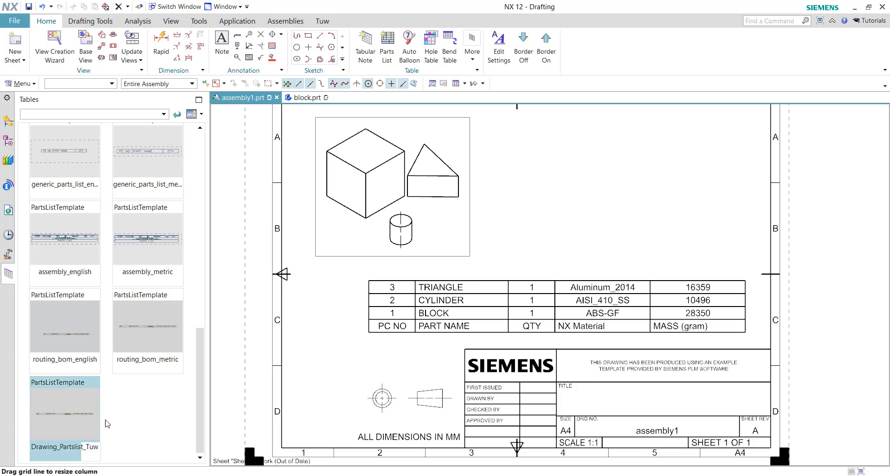
- Place a Drawing_Partslist_Tuw parts list on the sheet, above the existing parts list
left_click_drag(63, 422, 516, 189)
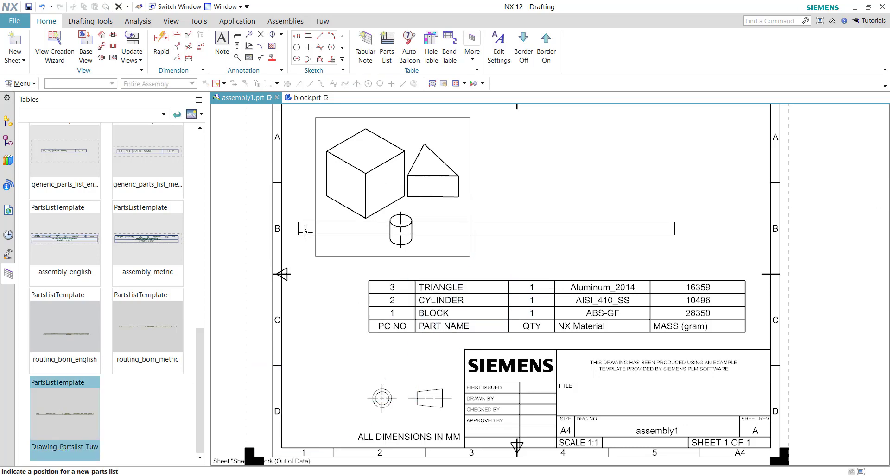
left_click(342, 230)
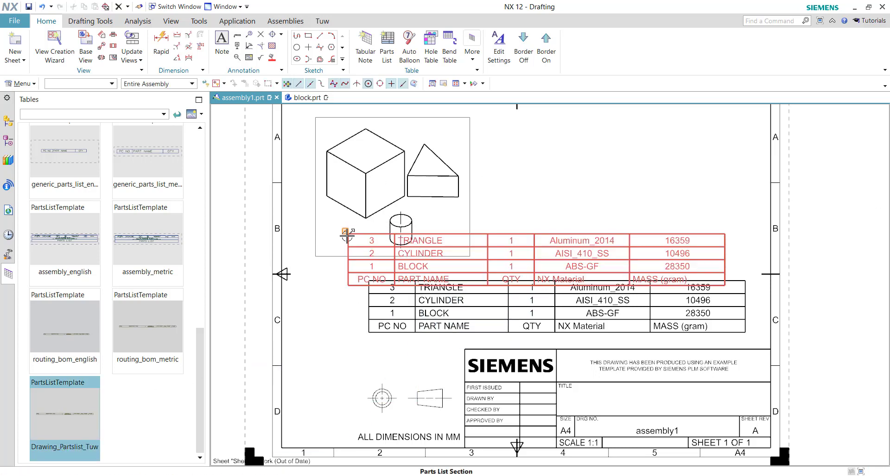
left_click_drag(348, 234, 387, 187)
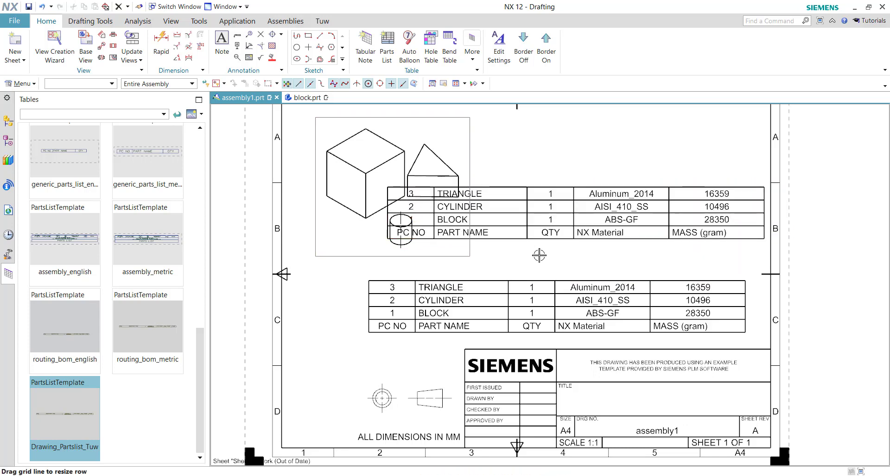